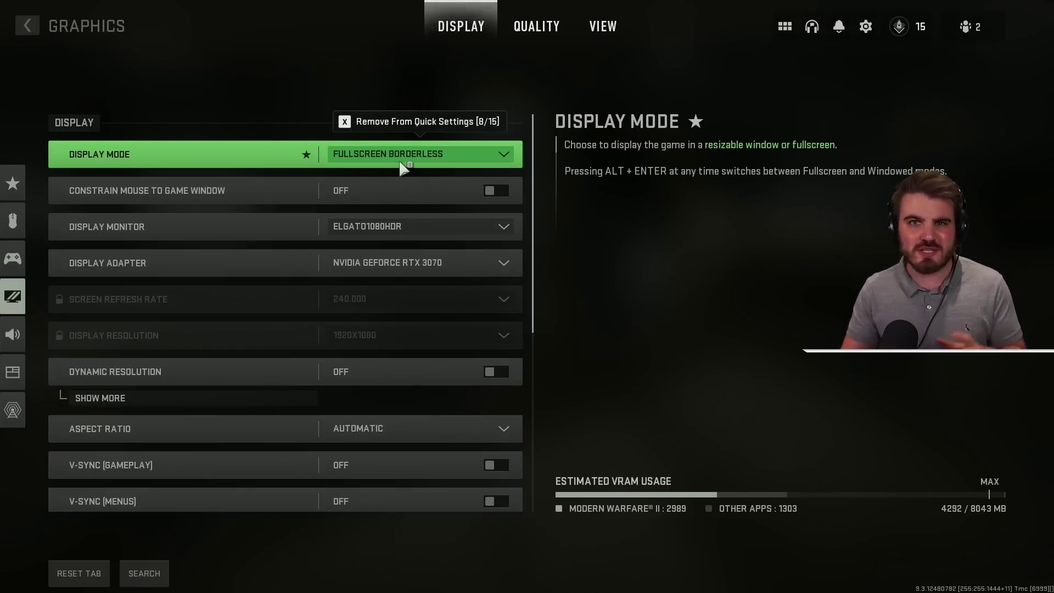
- Examine the available display mode and display adapter options, leaving both selections as they are
{"action": "left_click", "coordinate": [429, 159]}
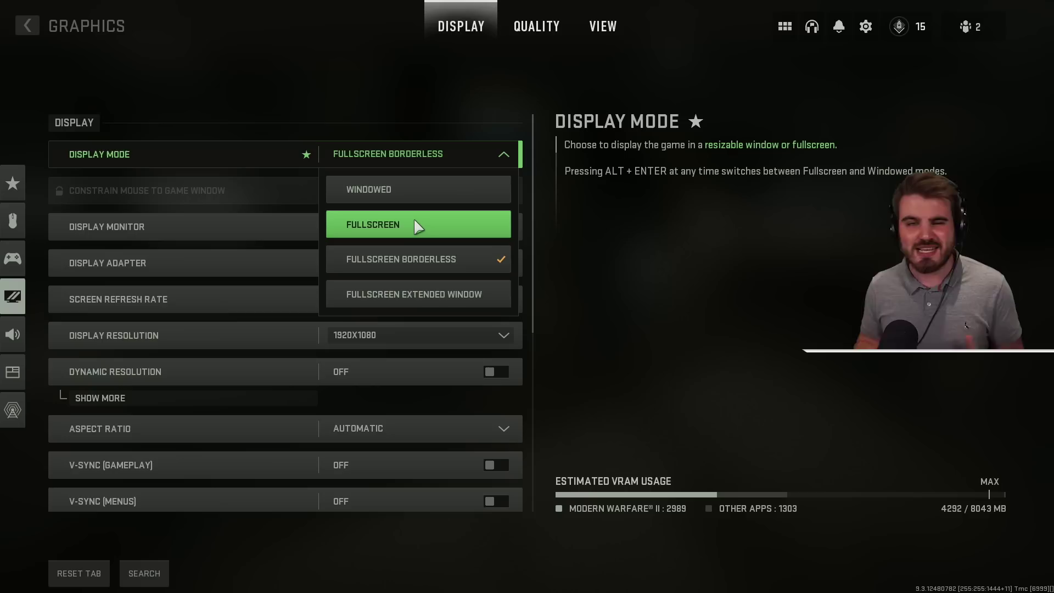
{"action": "left_click", "coordinate": [332, 149]}
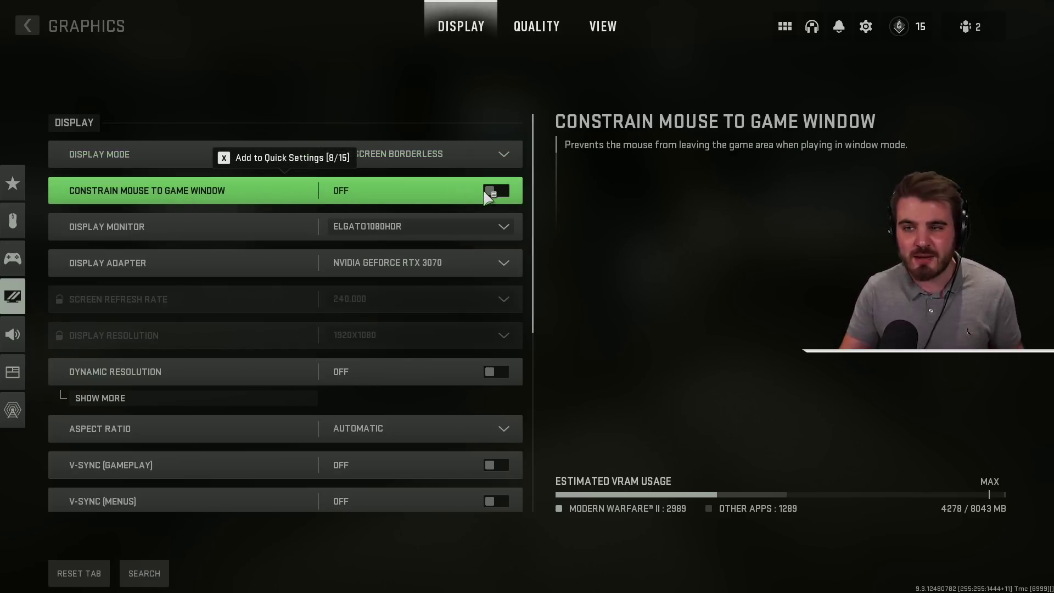
{"action": "left_click", "coordinate": [437, 160]}
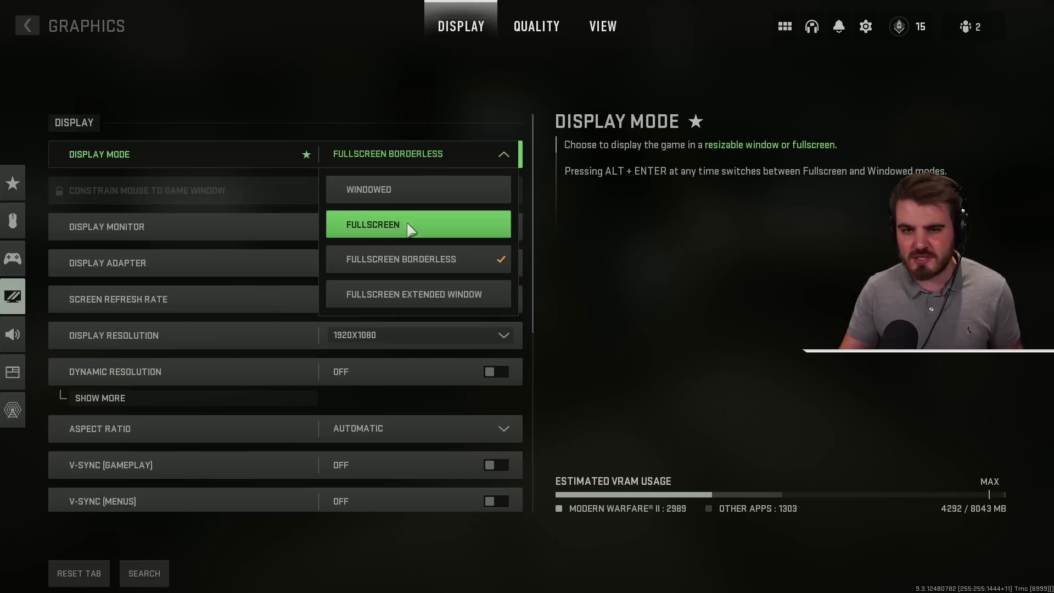
{"action": "left_click", "coordinate": [416, 156]}
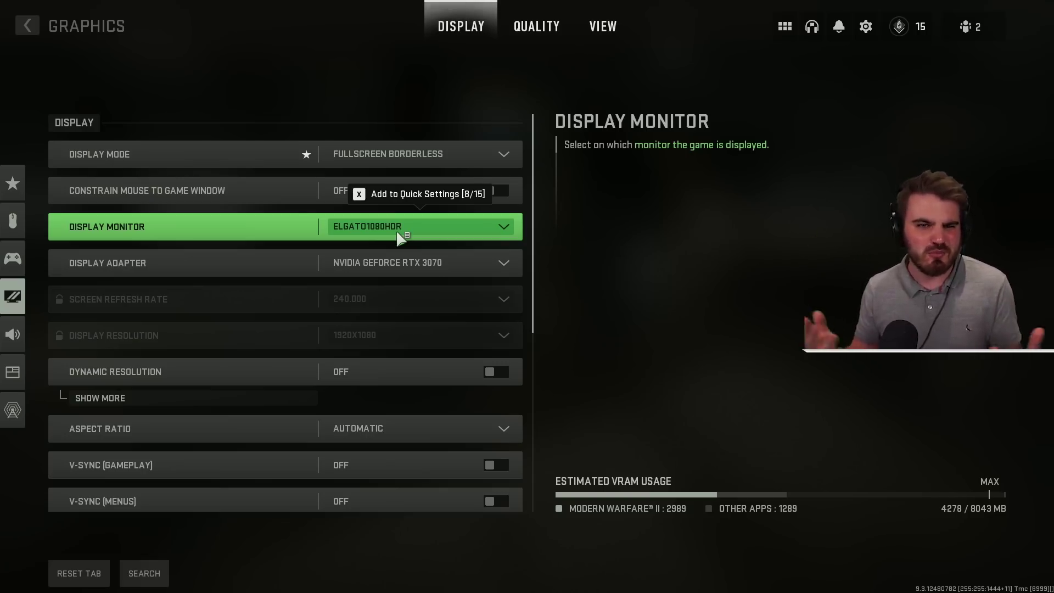
{"action": "left_click", "coordinate": [374, 268]}
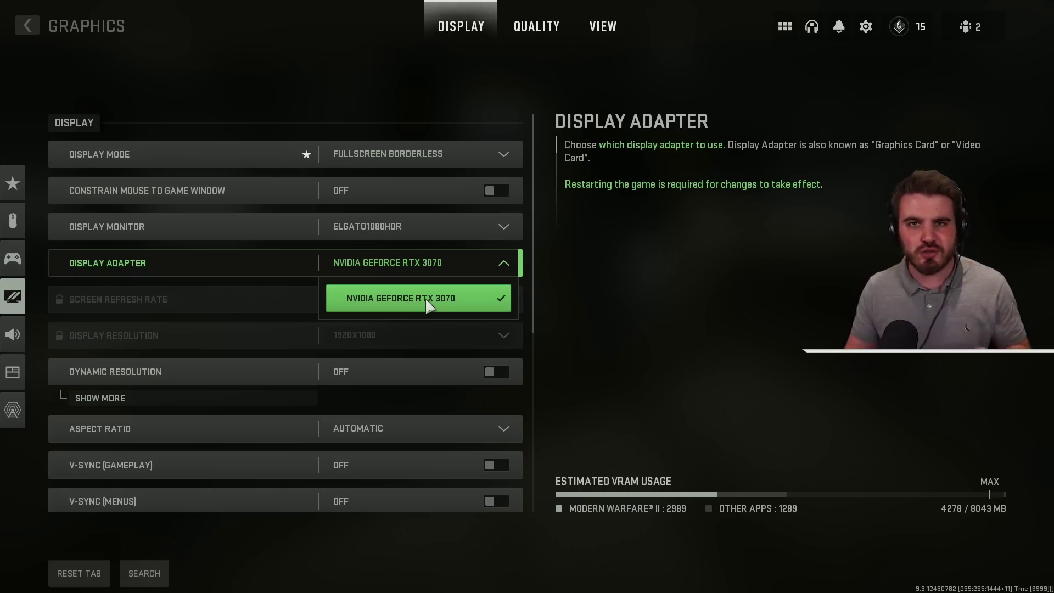
{"action": "left_click", "coordinate": [476, 272]}
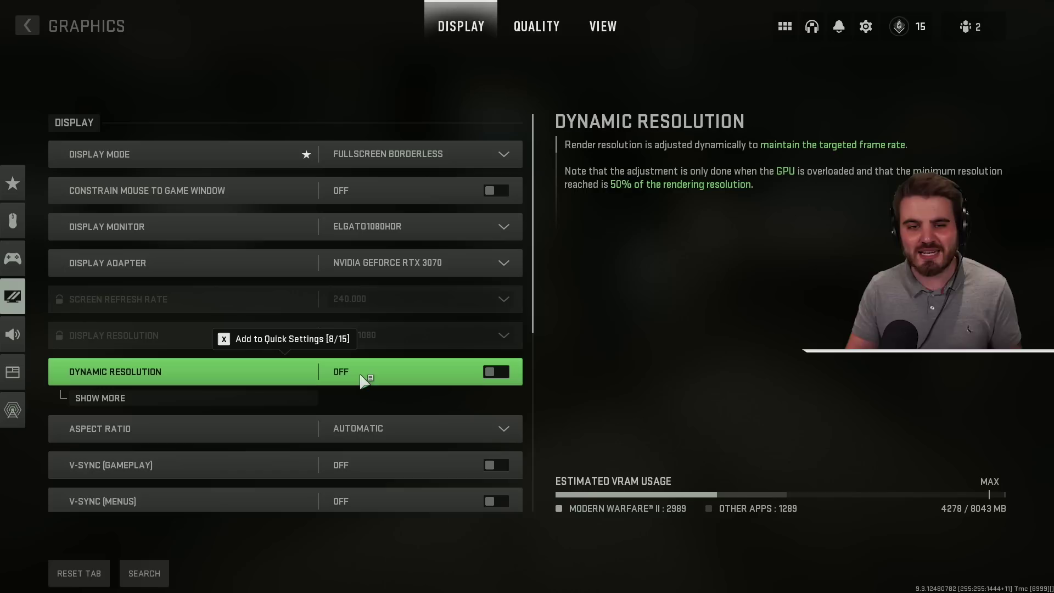
- Check the aspect ratio choices, keeping Automatic, and review the V-Sync settings for gameplay and menus
{"action": "scroll", "coordinate": [351, 376], "scroll_direction": "down", "scroll_amount": 1}
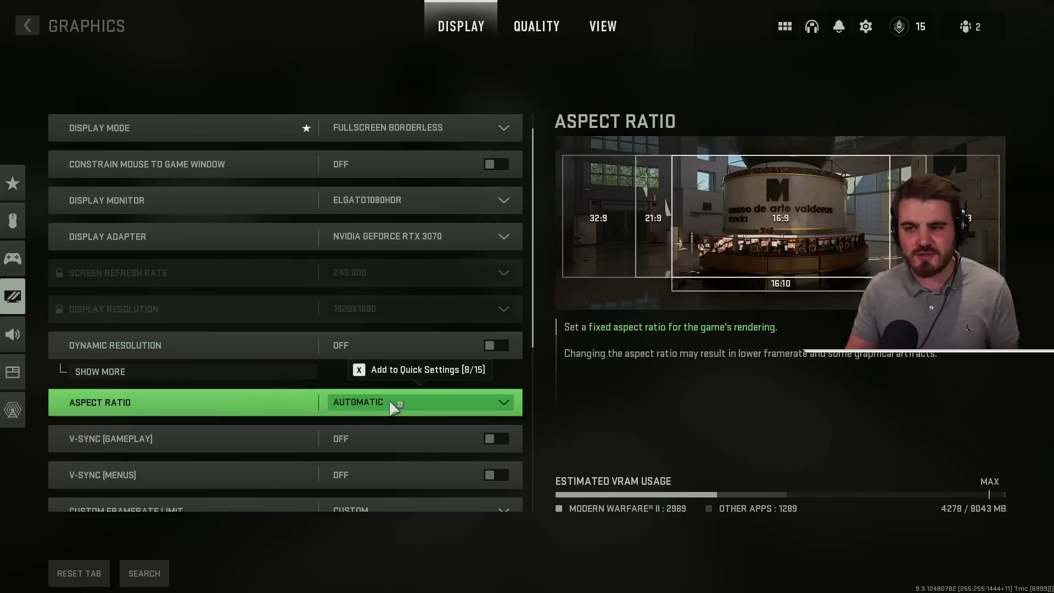
{"action": "left_click", "coordinate": [390, 402]}
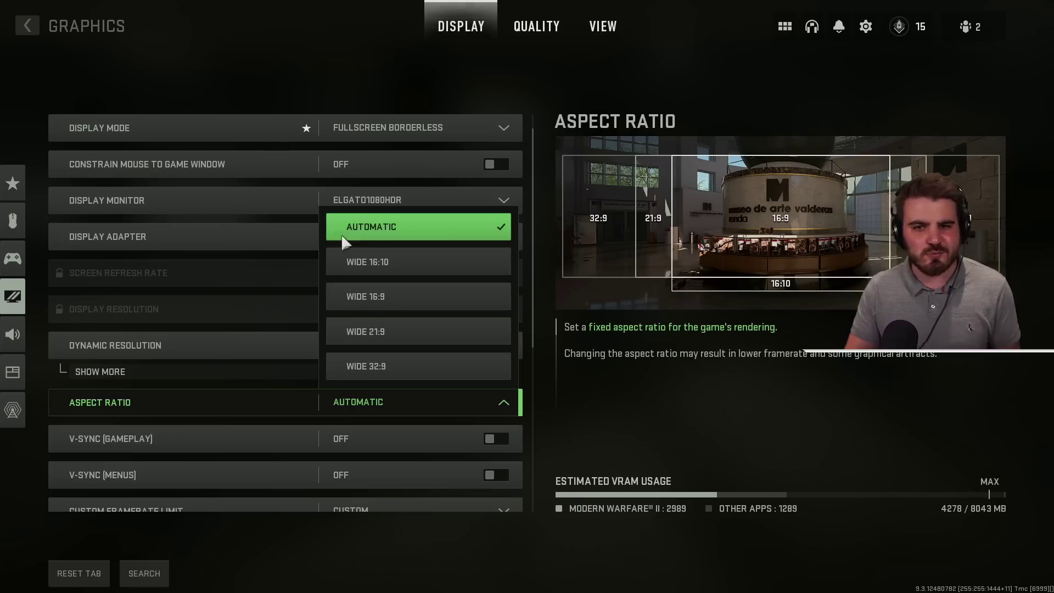
{"action": "left_click", "coordinate": [374, 235]}
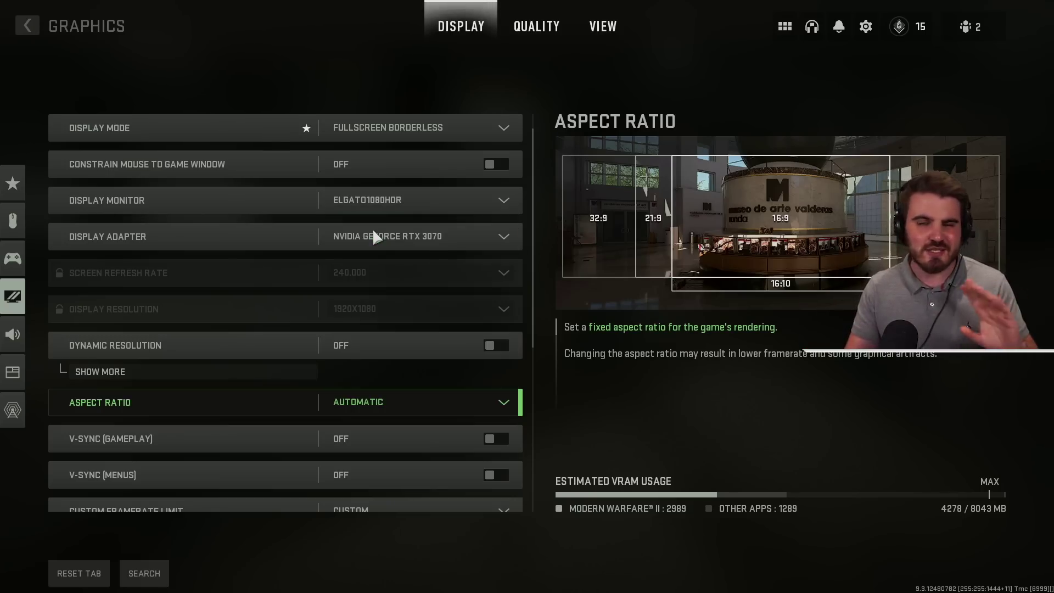
{"action": "scroll", "coordinate": [238, 407], "scroll_direction": "down", "scroll_amount": 1}
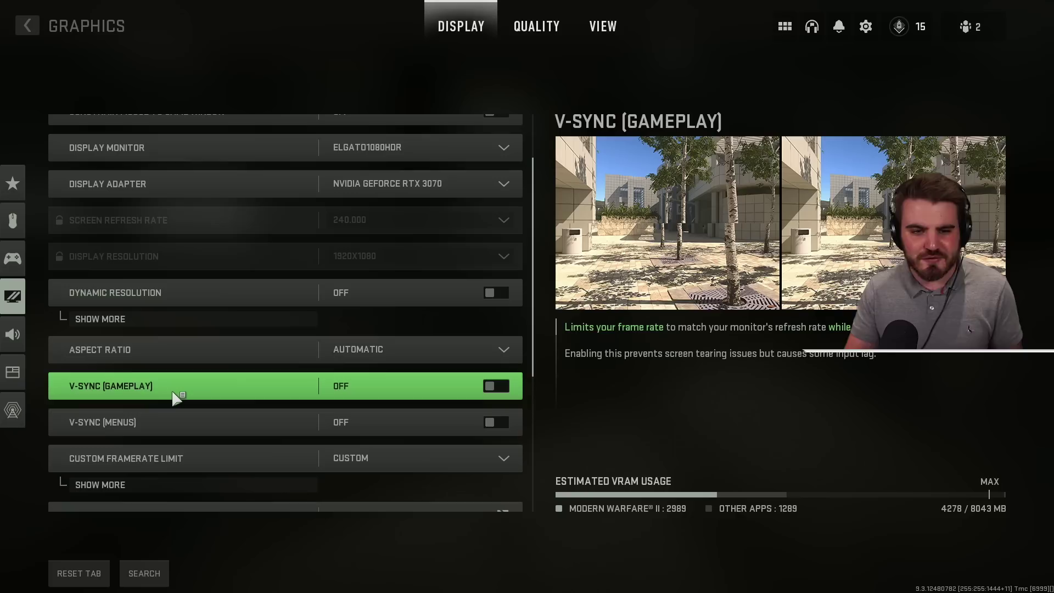
{"action": "scroll", "coordinate": [225, 399], "scroll_direction": "down", "scroll_amount": 1}
{"action": "scroll", "coordinate": [395, 391], "scroll_direction": "up", "scroll_amount": 1}
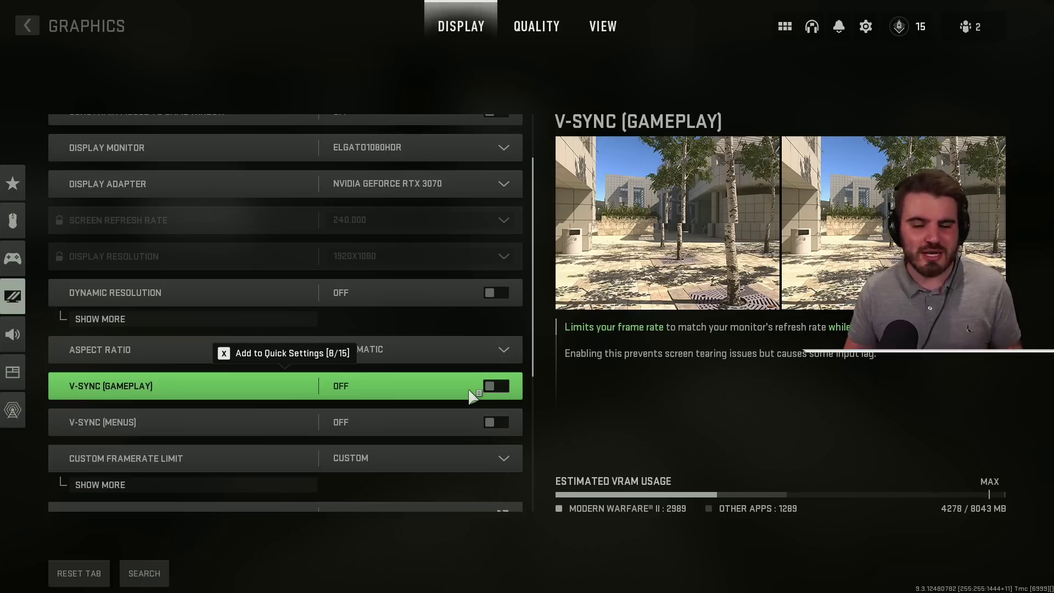
- Keep the framerate limit mode on Custom and set the gameplay custom framerate limit to 300
{"action": "scroll", "coordinate": [390, 414], "scroll_direction": "down", "scroll_amount": 1}
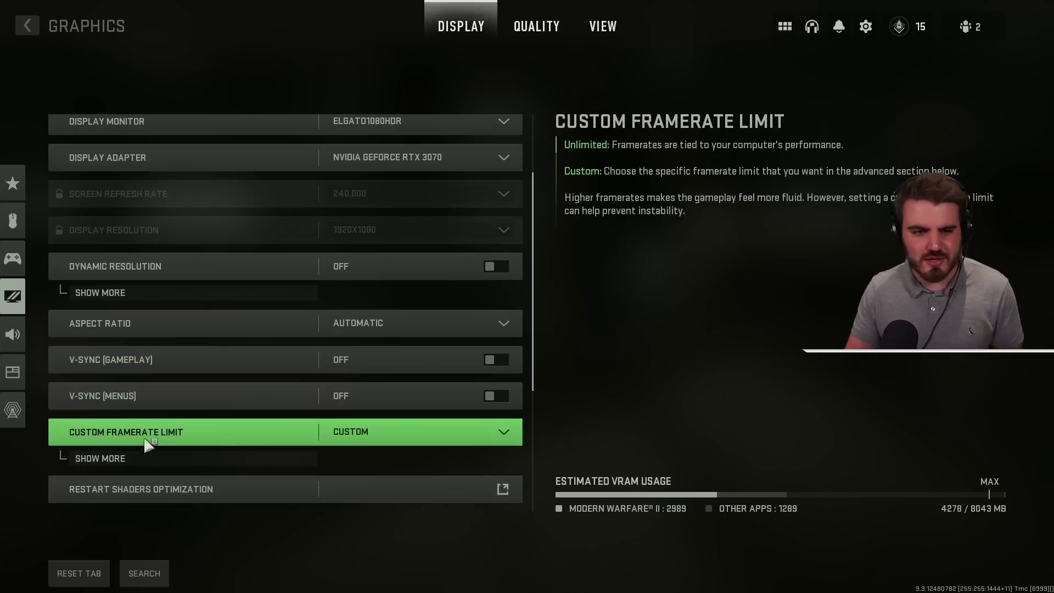
{"action": "left_click", "coordinate": [389, 427]}
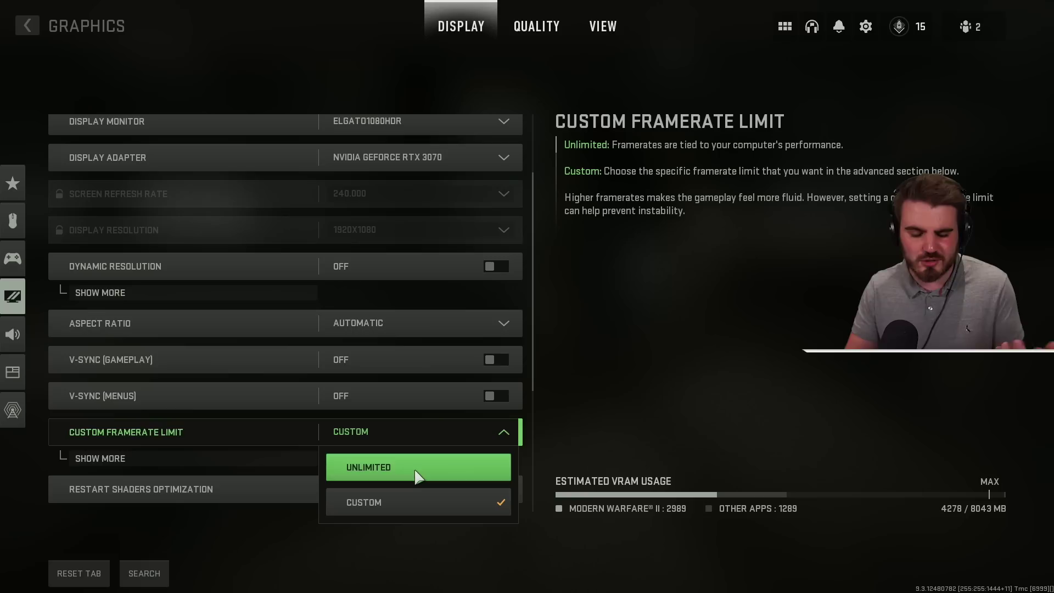
{"action": "left_click", "coordinate": [398, 432]}
{"action": "scroll", "coordinate": [398, 431], "scroll_direction": "down", "scroll_amount": 2}
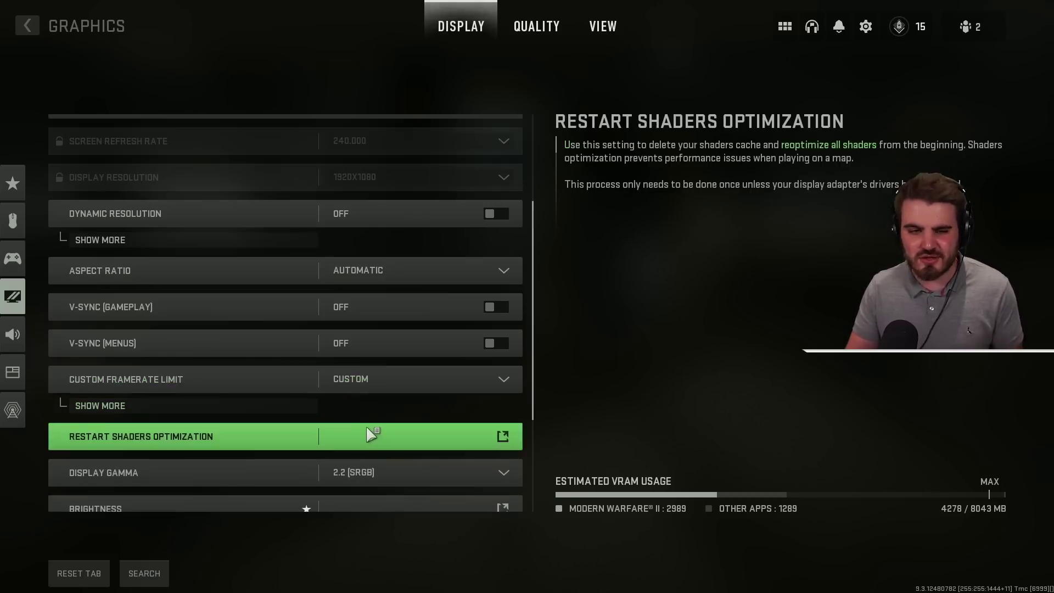
{"action": "left_click", "coordinate": [188, 412]}
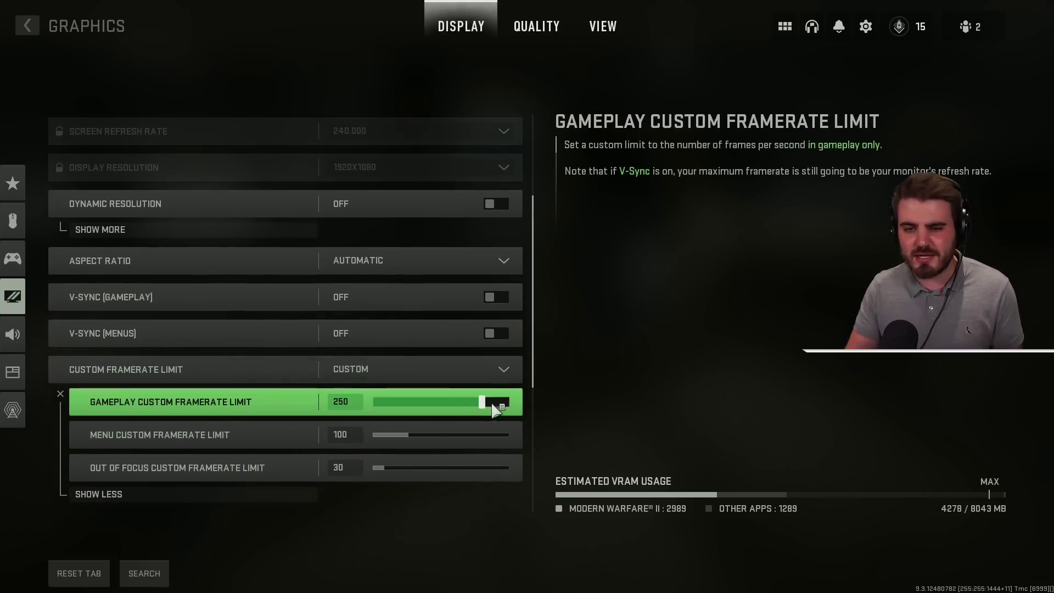
{"action": "left_click_drag", "start_coordinate": [494, 405], "coordinate": [584, 409]}
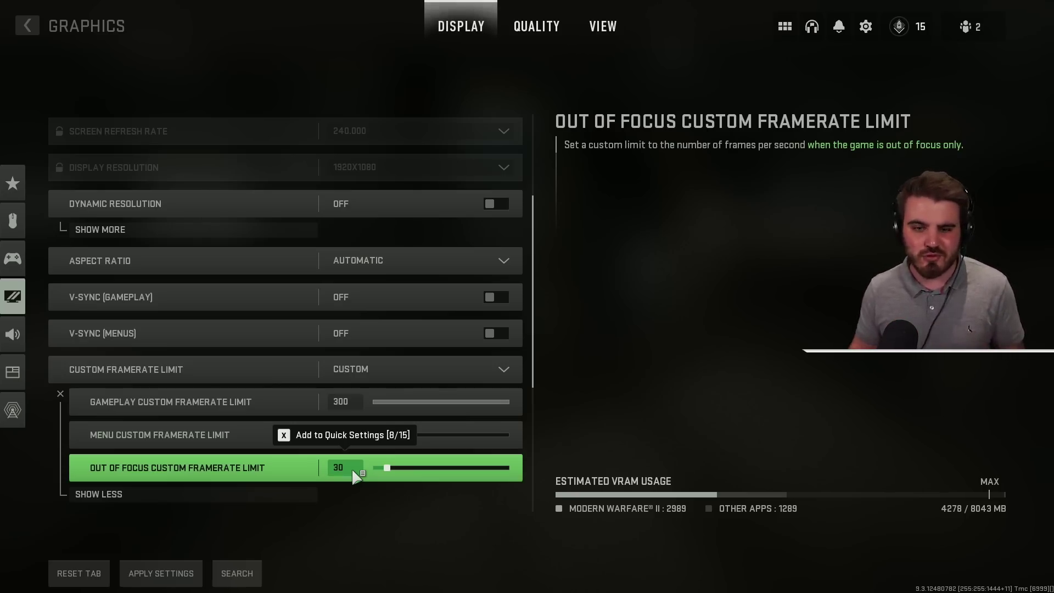
- Review the display gamma options and the brightness calibration screen without changing either setting
{"action": "scroll", "coordinate": [378, 439], "scroll_direction": "down", "scroll_amount": 1}
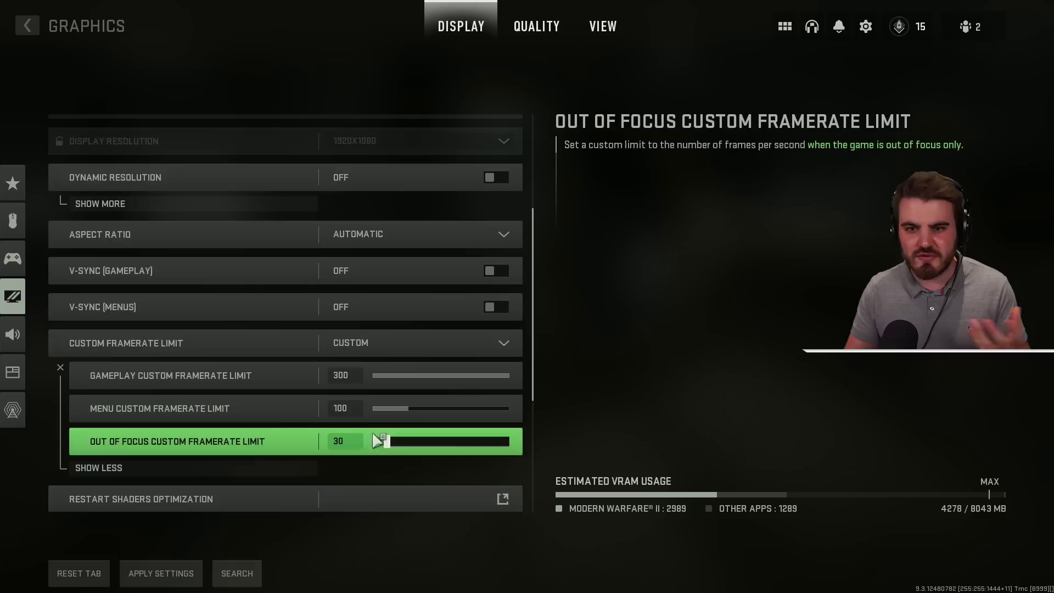
{"action": "scroll", "coordinate": [379, 439], "scroll_direction": "down", "scroll_amount": 6}
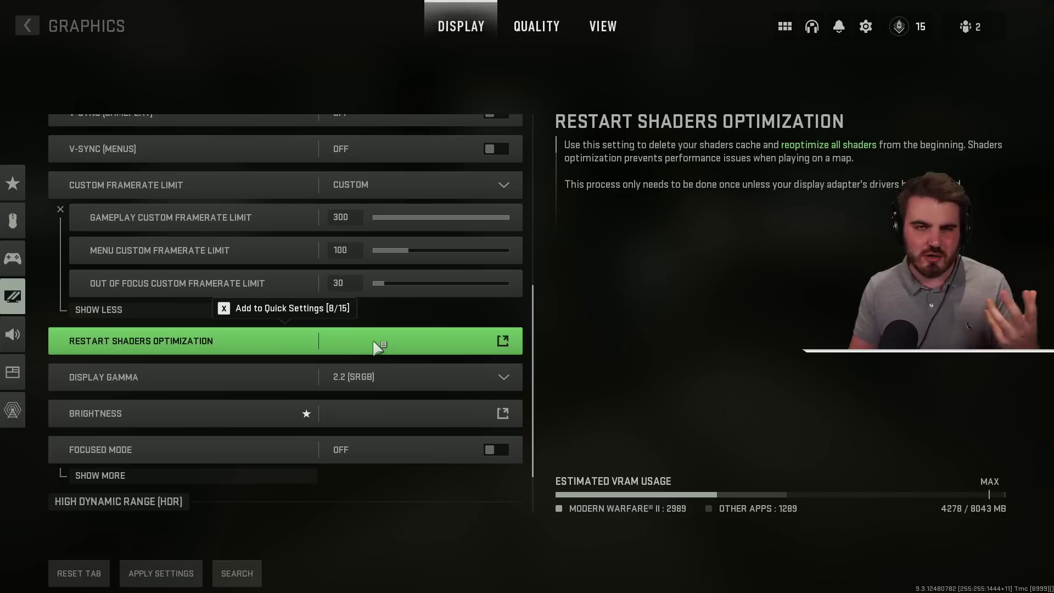
{"action": "scroll", "coordinate": [376, 345], "scroll_direction": "down", "scroll_amount": 1}
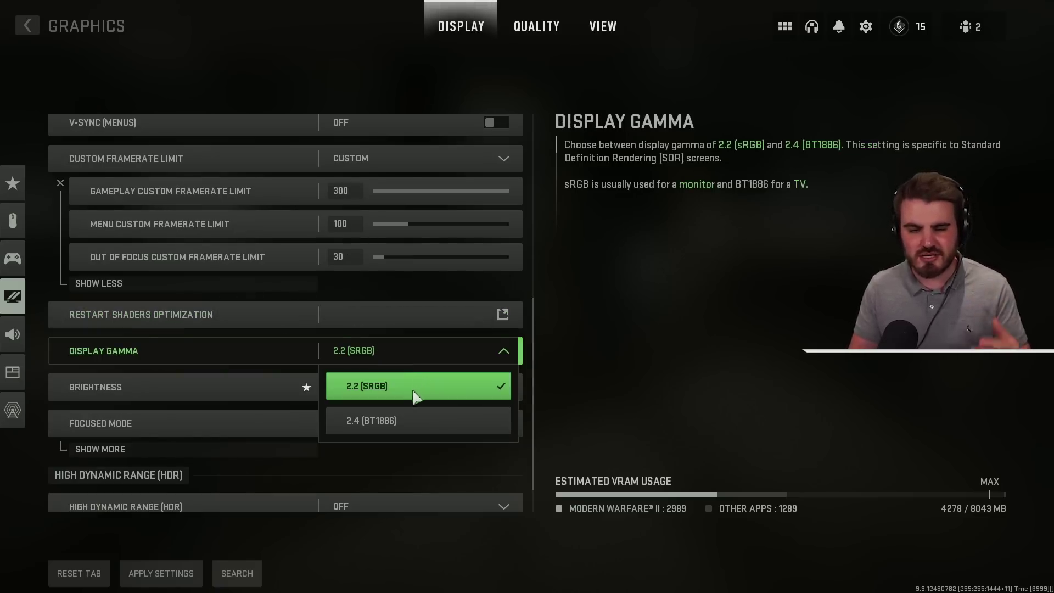
{"action": "left_click", "coordinate": [404, 355]}
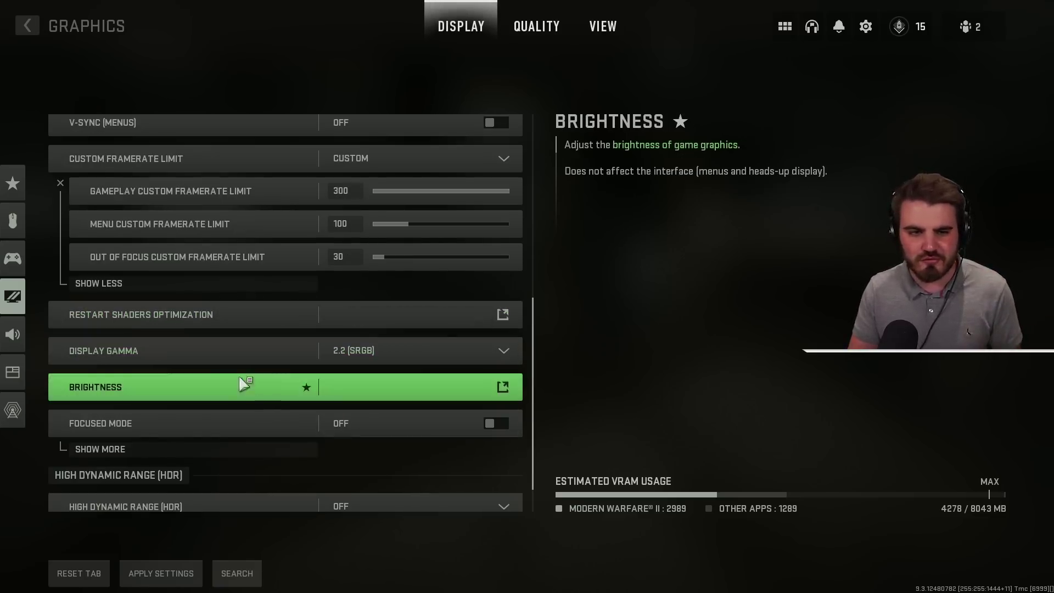
{"action": "left_click", "coordinate": [420, 383]}
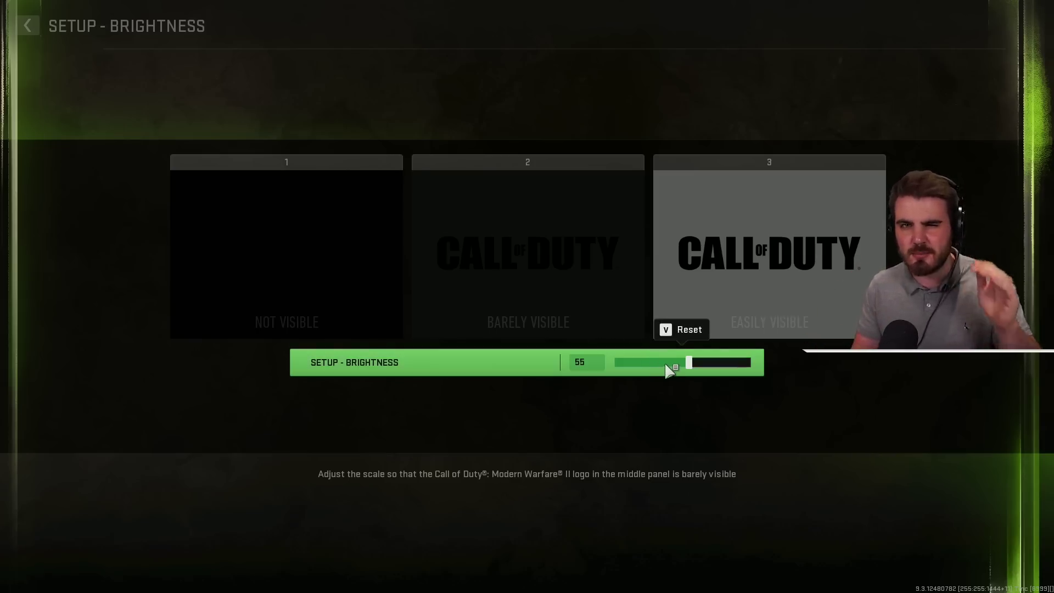
{"action": "key", "text": "Escape"}
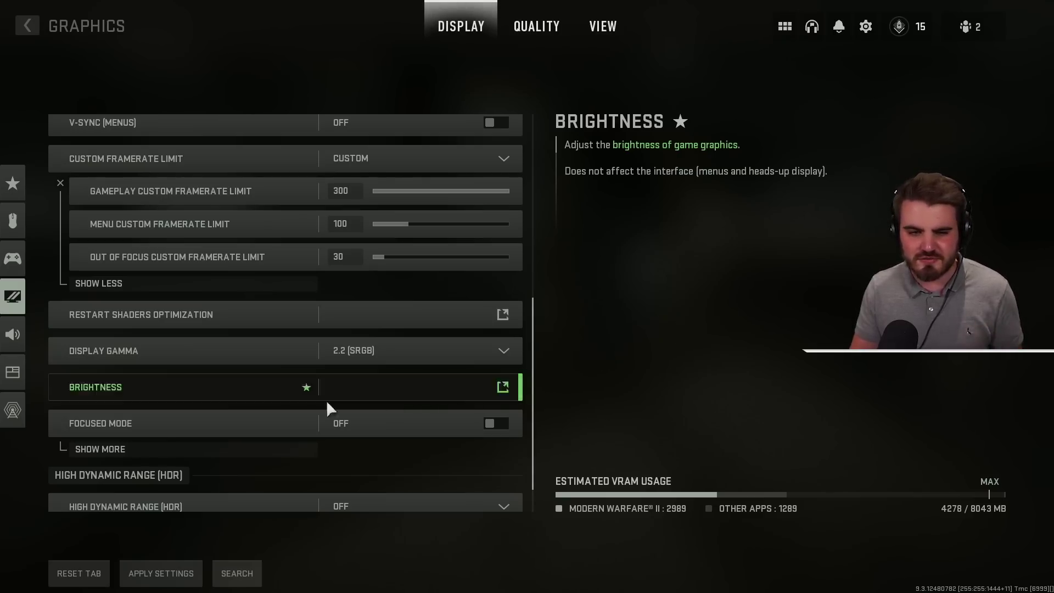
- Inspect the additional focused mode settings and the High Dynamic Range (HDR) options without changing them
{"action": "scroll", "coordinate": [329, 404], "scroll_direction": "down", "scroll_amount": 1}
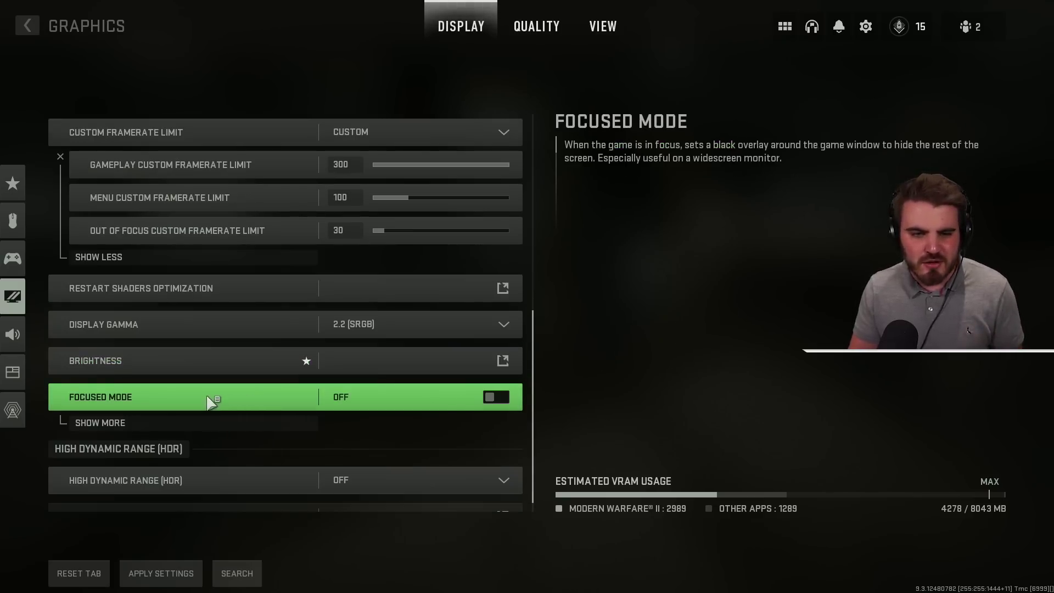
{"action": "left_click", "coordinate": [135, 416]}
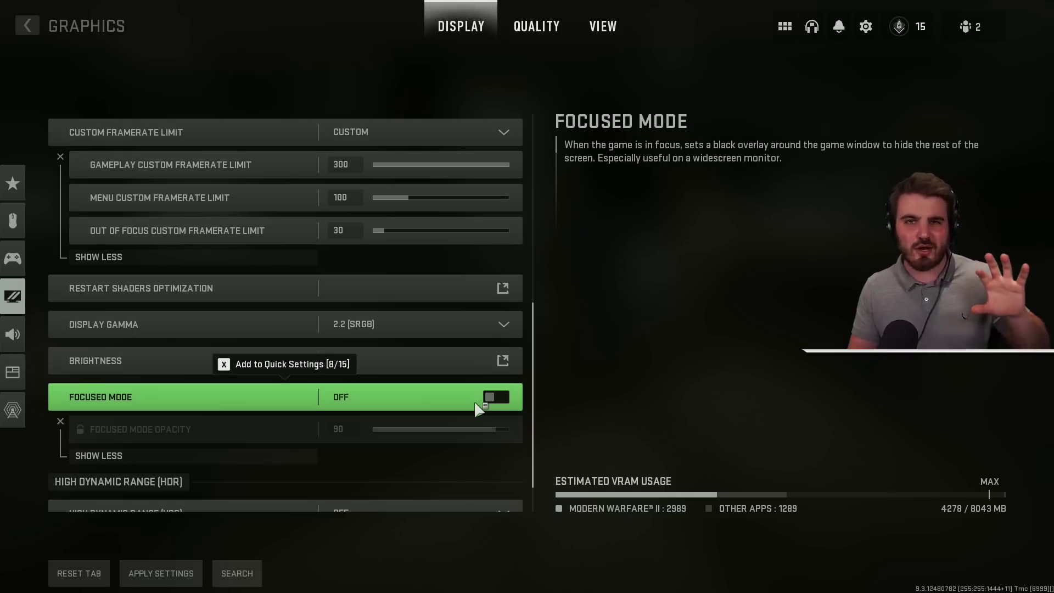
{"action": "left_click", "coordinate": [171, 454]}
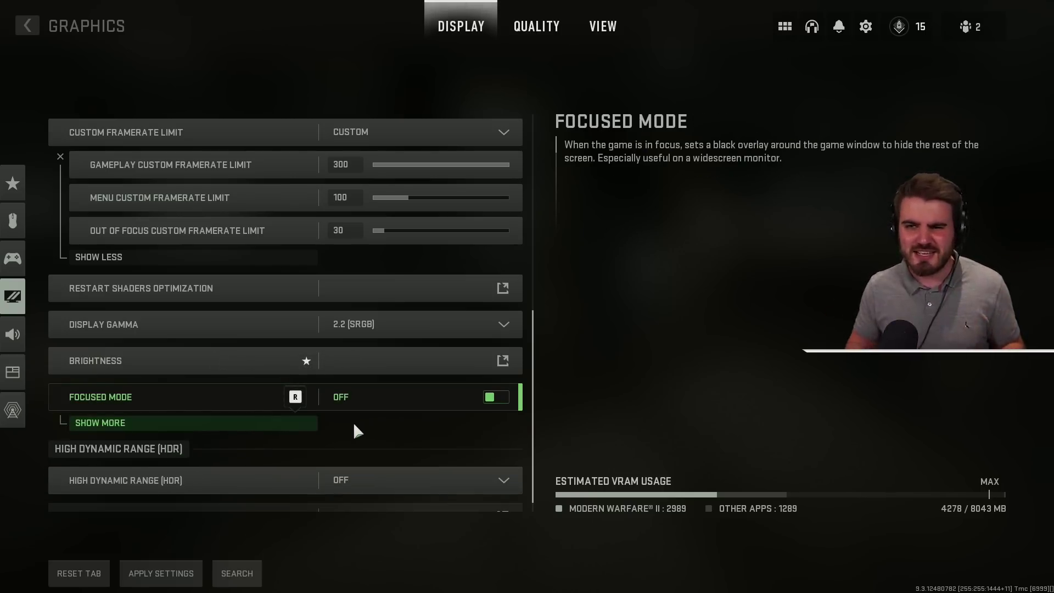
{"action": "scroll", "coordinate": [360, 412], "scroll_direction": "down", "scroll_amount": 1}
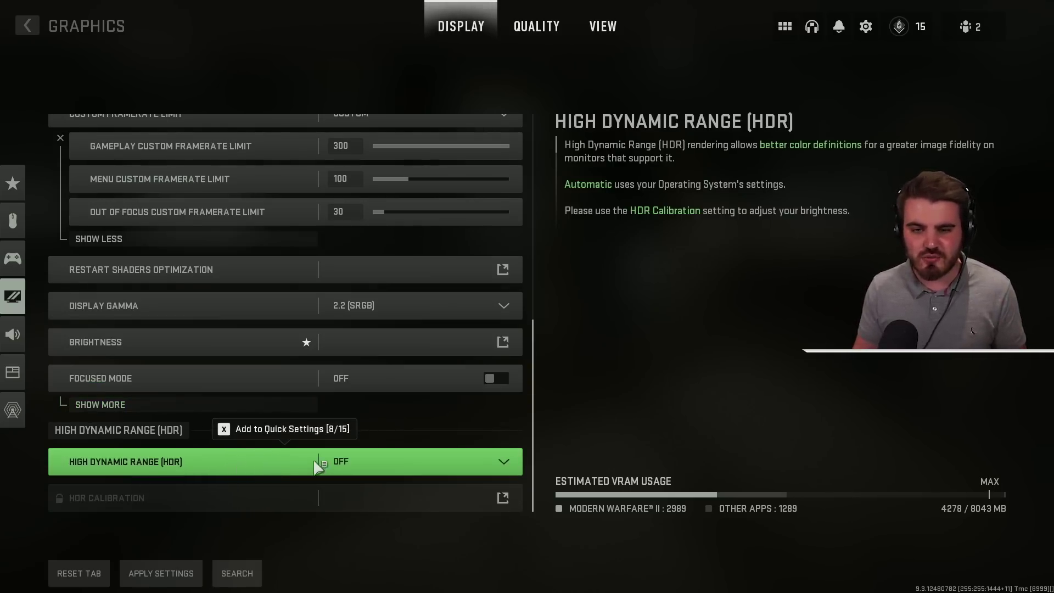
{"action": "left_click", "coordinate": [358, 460]}
{"action": "left_click", "coordinate": [357, 456]}
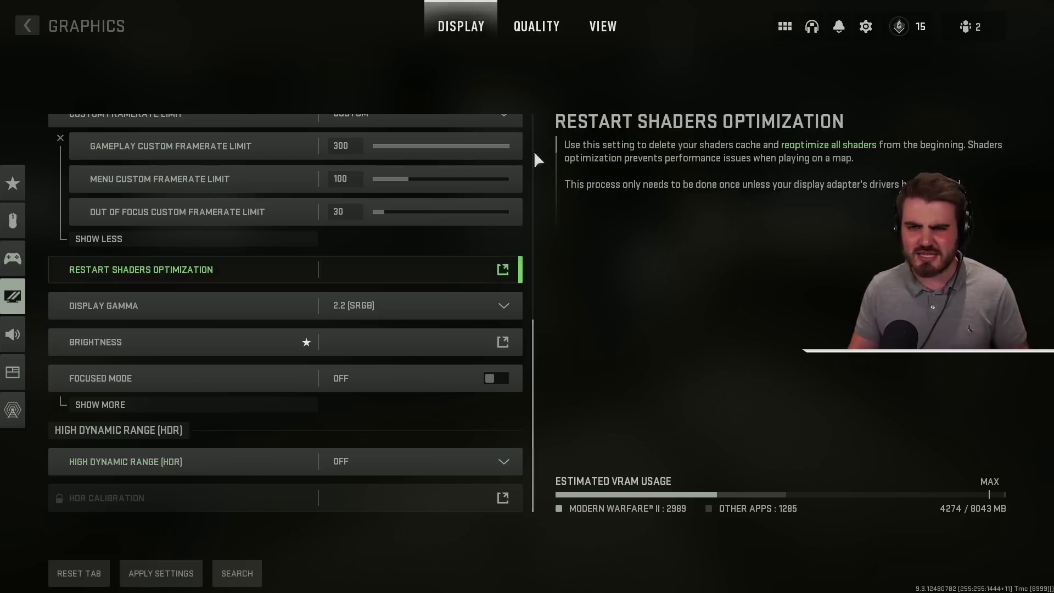
- Apply the unsaved display settings while switching to the quality settings, and inspect the available quality presets
{"action": "left_click", "coordinate": [544, 25]}
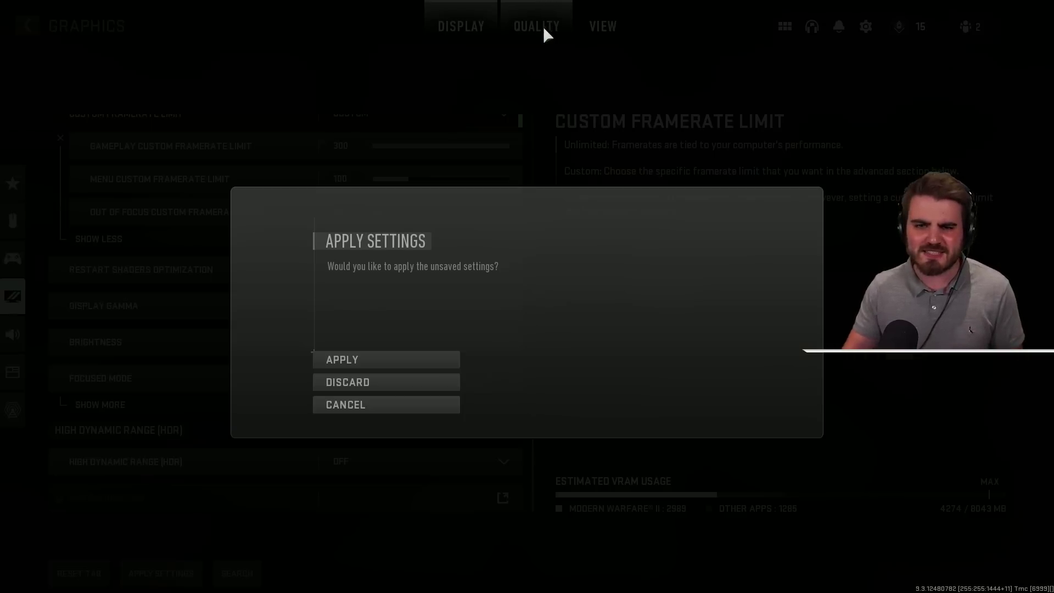
{"action": "left_click", "coordinate": [400, 360]}
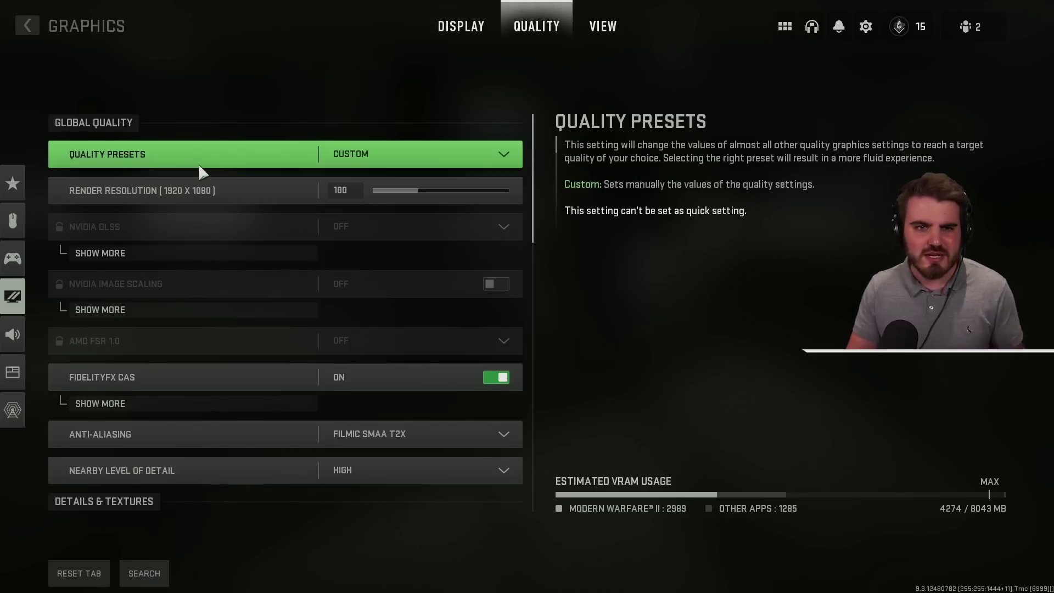
{"action": "left_click", "coordinate": [374, 161]}
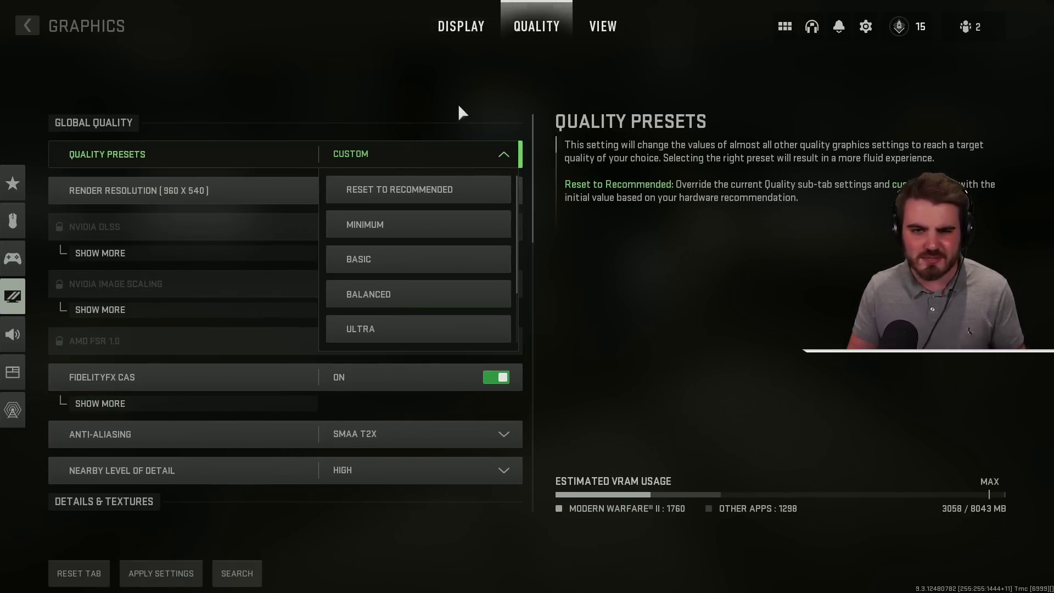
{"action": "left_click", "coordinate": [412, 157]}
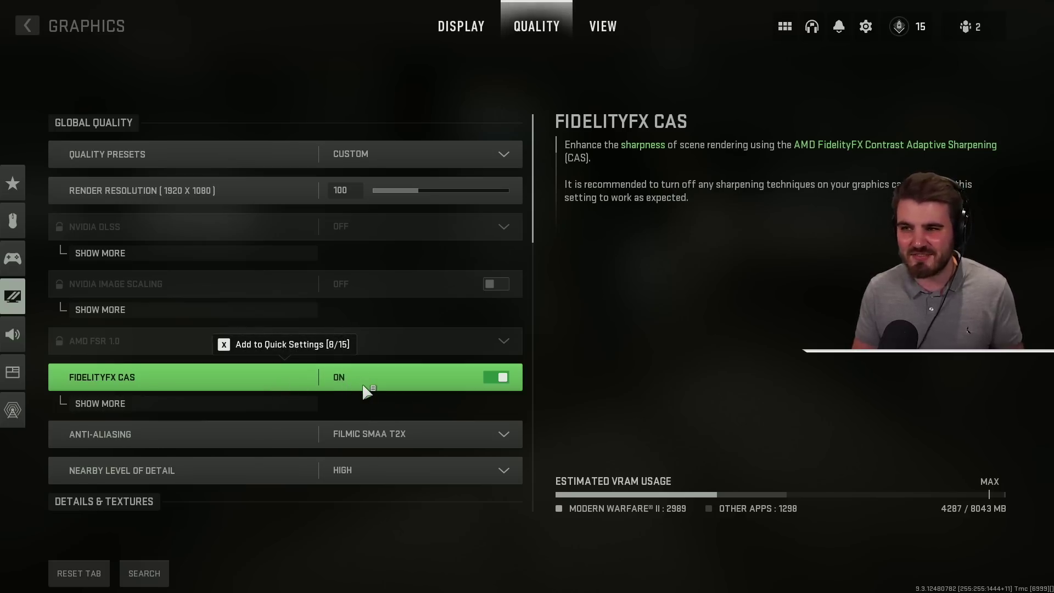
- Set the AMD FidelityFX CAS strength to 75 and apply the change
{"action": "left_click", "coordinate": [239, 404]}
{"action": "left_click_drag", "start_coordinate": [459, 416], "coordinate": [475, 417]}
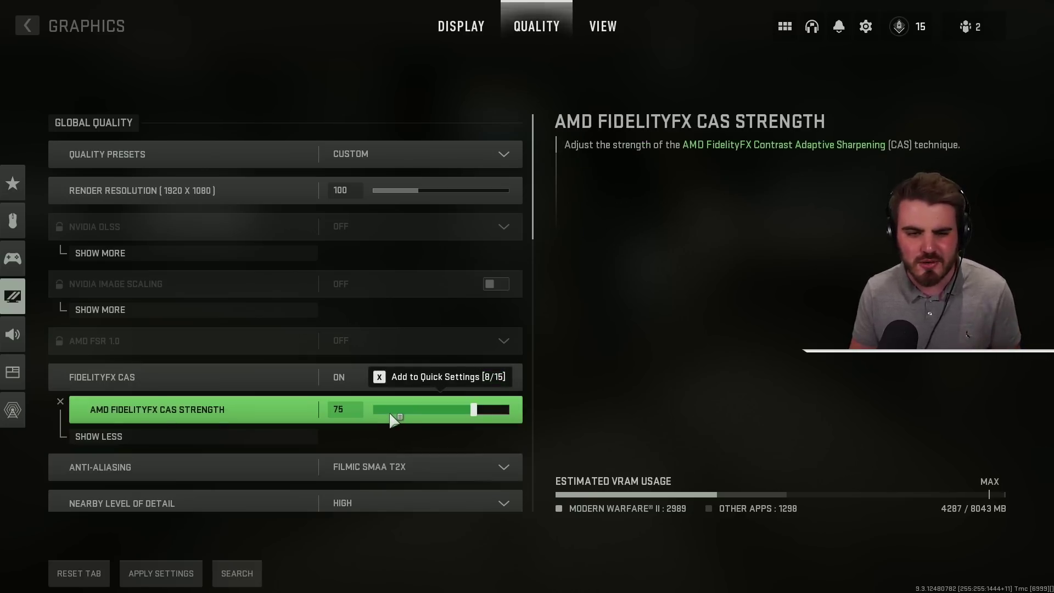
{"action": "left_click", "coordinate": [181, 570]}
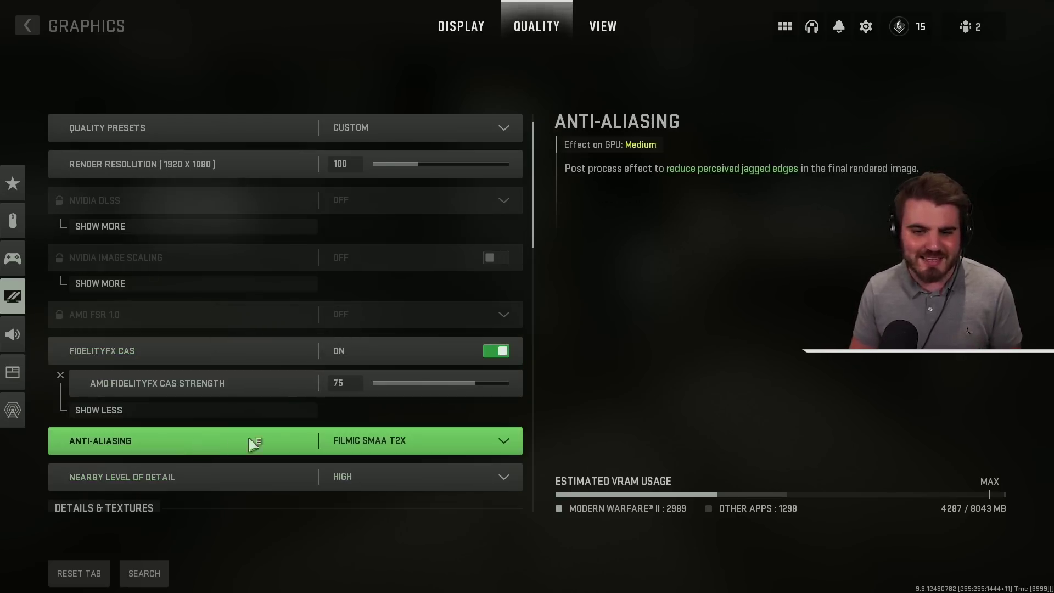
- Check the available anti-aliasing options, leaving Filmic SMAA T2X selected
{"action": "scroll", "coordinate": [250, 439], "scroll_direction": "down", "scroll_amount": 2}
{"action": "left_click", "coordinate": [389, 391]}
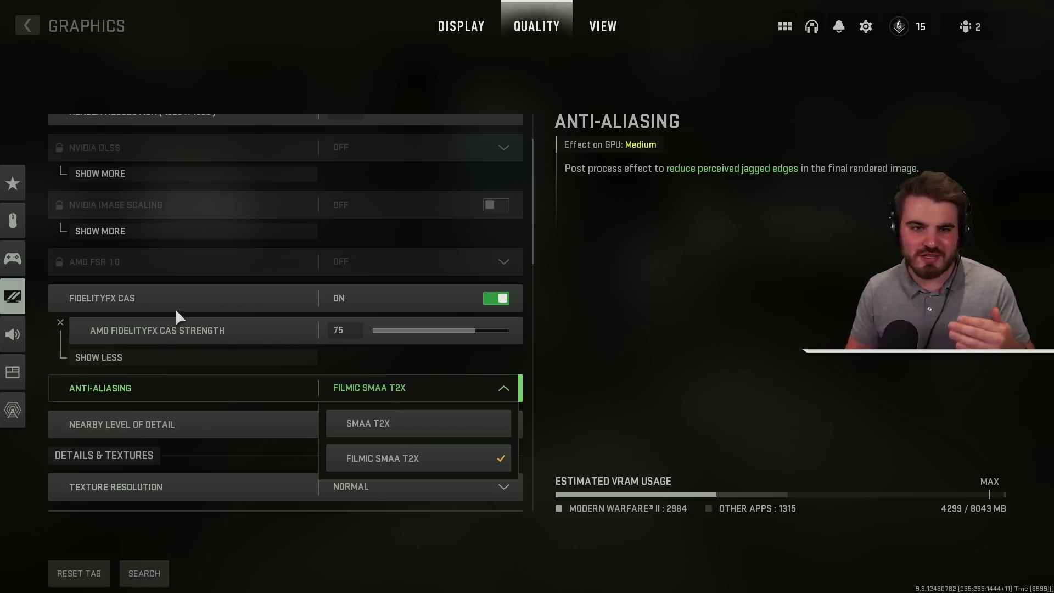
{"action": "left_click", "coordinate": [196, 297]}
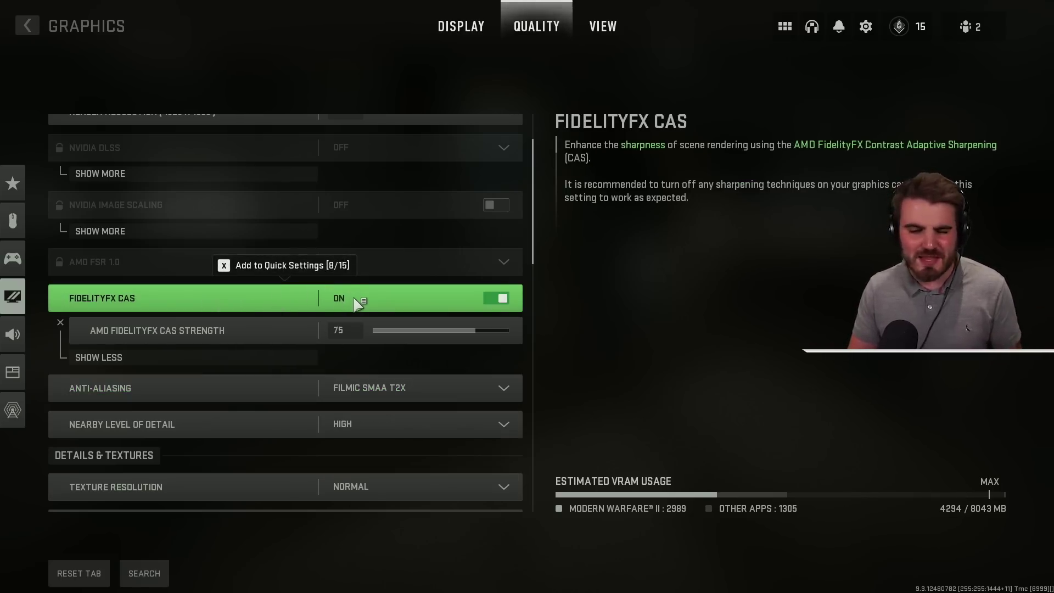
- Set anti-aliasing to SMAA T2X, comparing it with the Filmic SMAA T2X option
{"action": "left_click", "coordinate": [404, 388]}
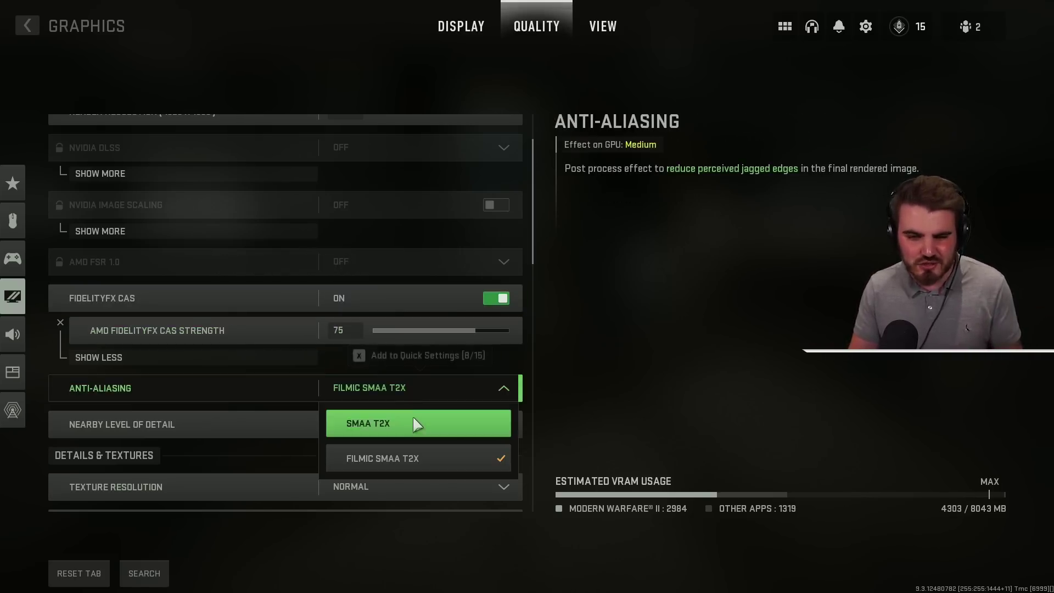
{"action": "left_click", "coordinate": [412, 418]}
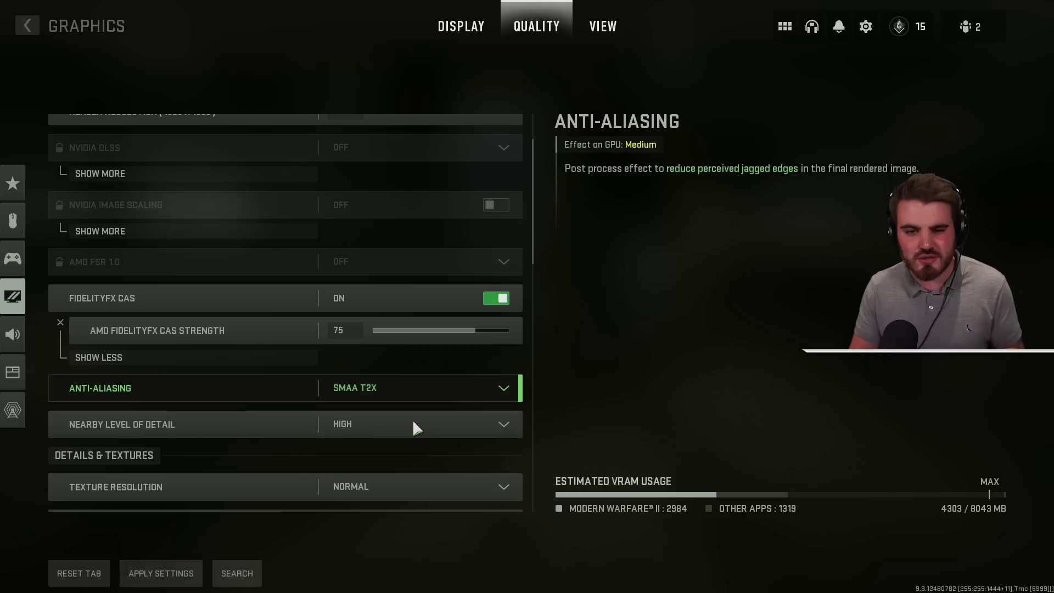
{"action": "left_click", "coordinate": [390, 397]}
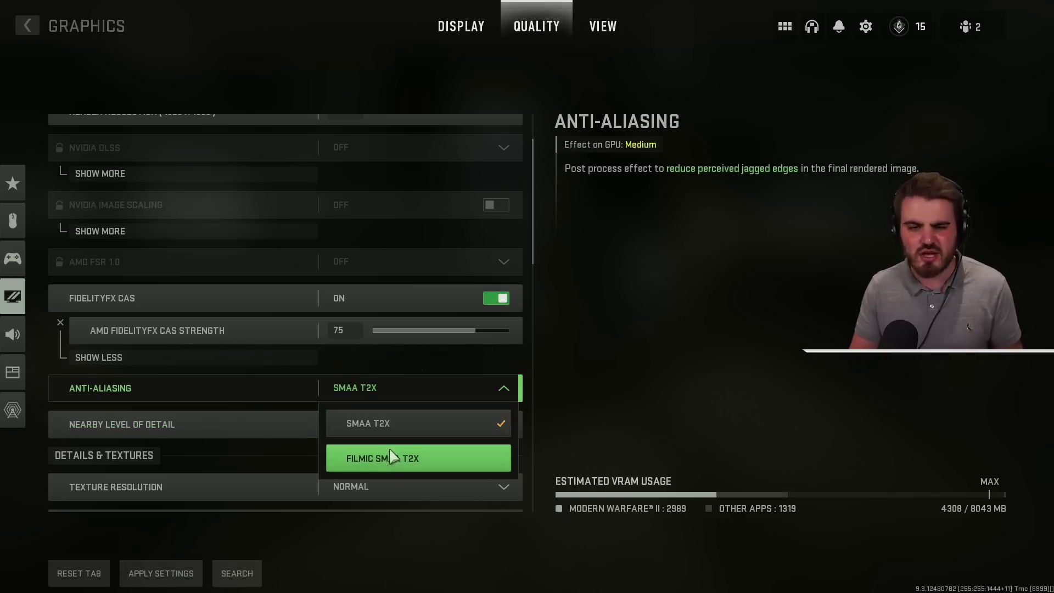
{"action": "left_click", "coordinate": [404, 391]}
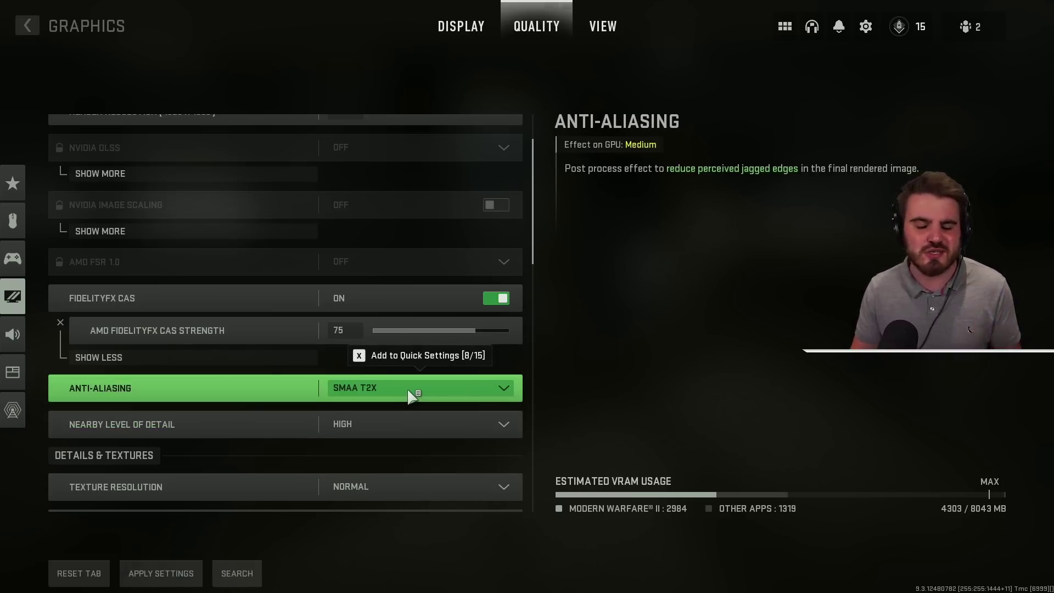
{"action": "left_click", "coordinate": [409, 391]}
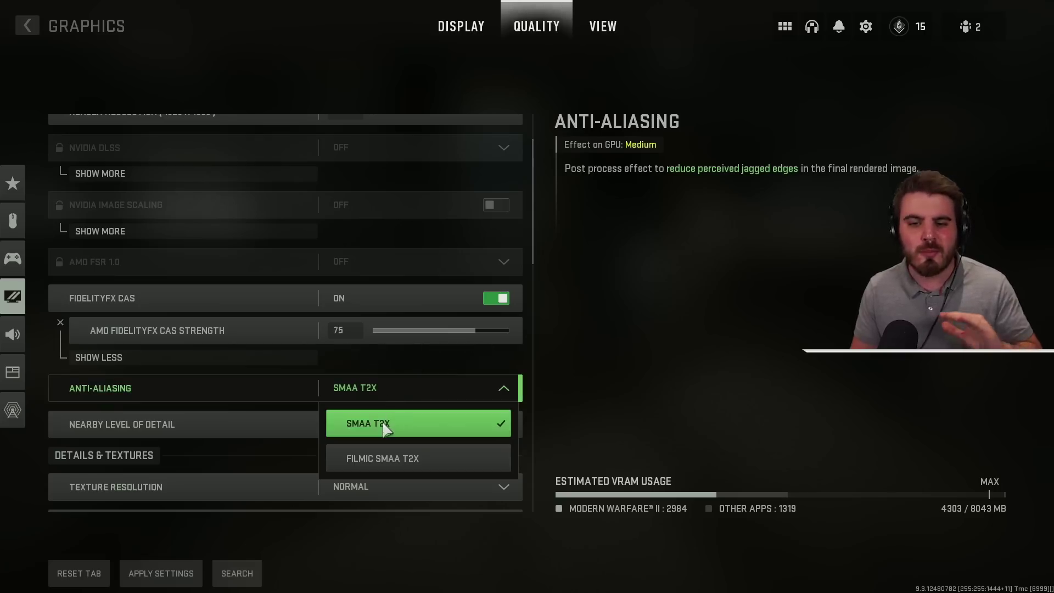
{"action": "left_click", "coordinate": [398, 393]}
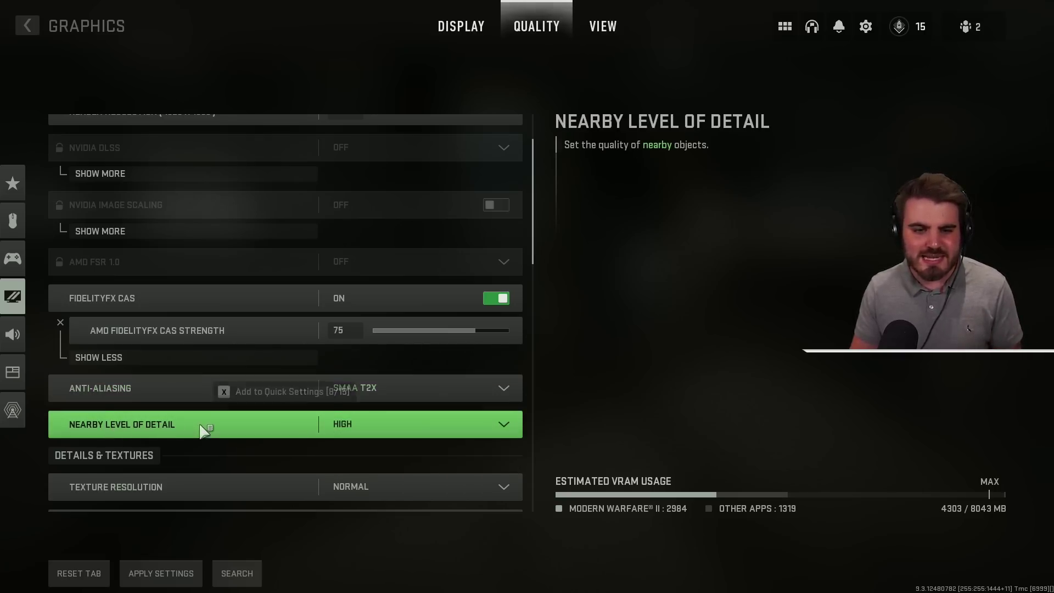
- Review the nearby level of detail and the available texture resolution options, leaving the texture resolution at Normal
{"action": "left_click", "coordinate": [395, 425]}
{"action": "left_click", "coordinate": [394, 424]}
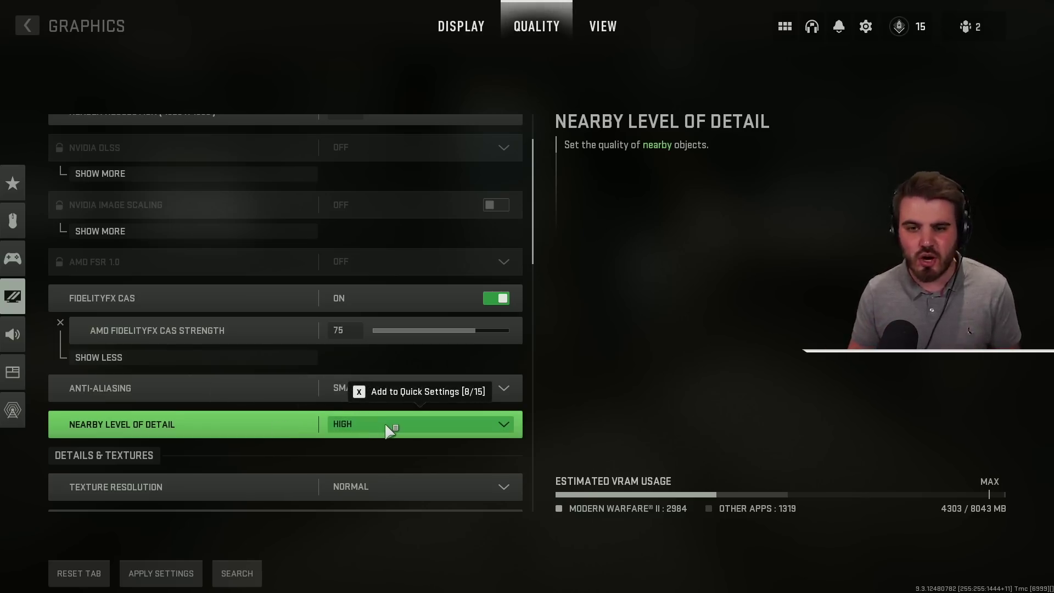
{"action": "scroll", "coordinate": [386, 427], "scroll_direction": "down", "scroll_amount": 1}
{"action": "left_click", "coordinate": [434, 460]}
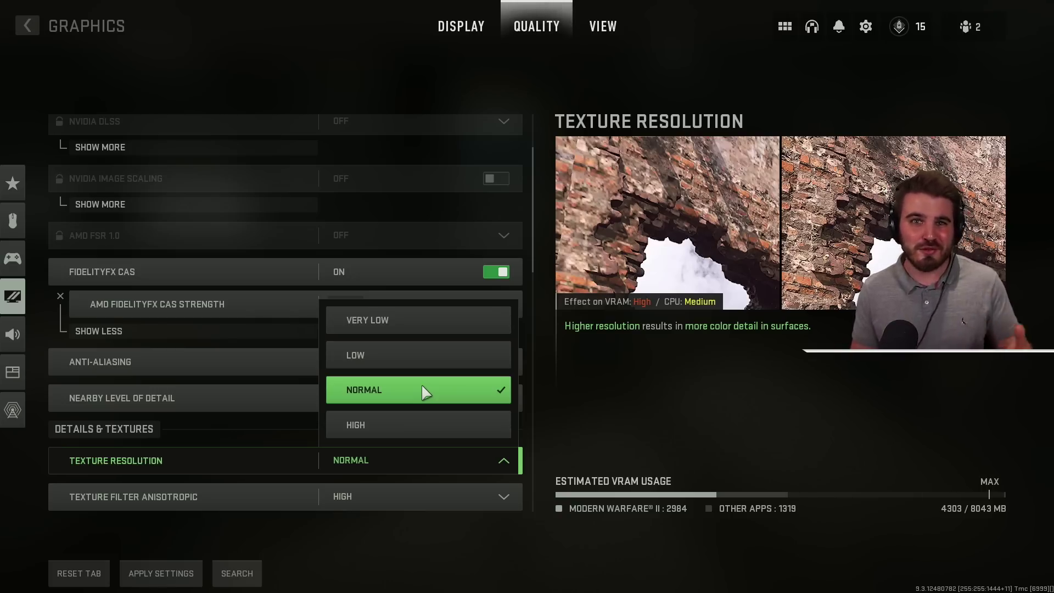
{"action": "left_click", "coordinate": [387, 460]}
{"action": "scroll", "coordinate": [391, 398], "scroll_direction": "down", "scroll_amount": 1}
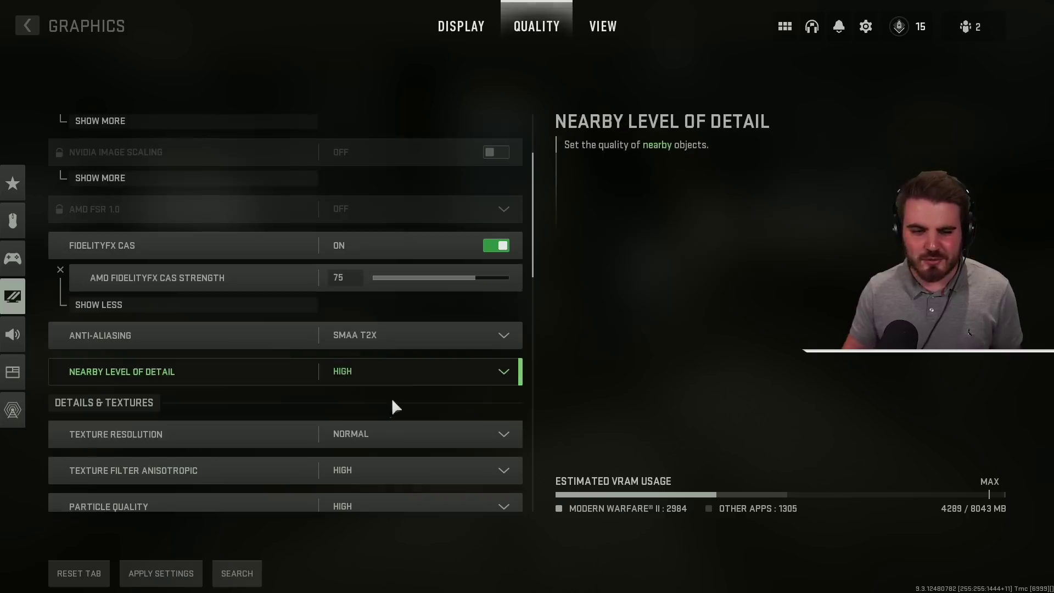
{"action": "scroll", "coordinate": [405, 439], "scroll_direction": "down", "scroll_amount": 3}
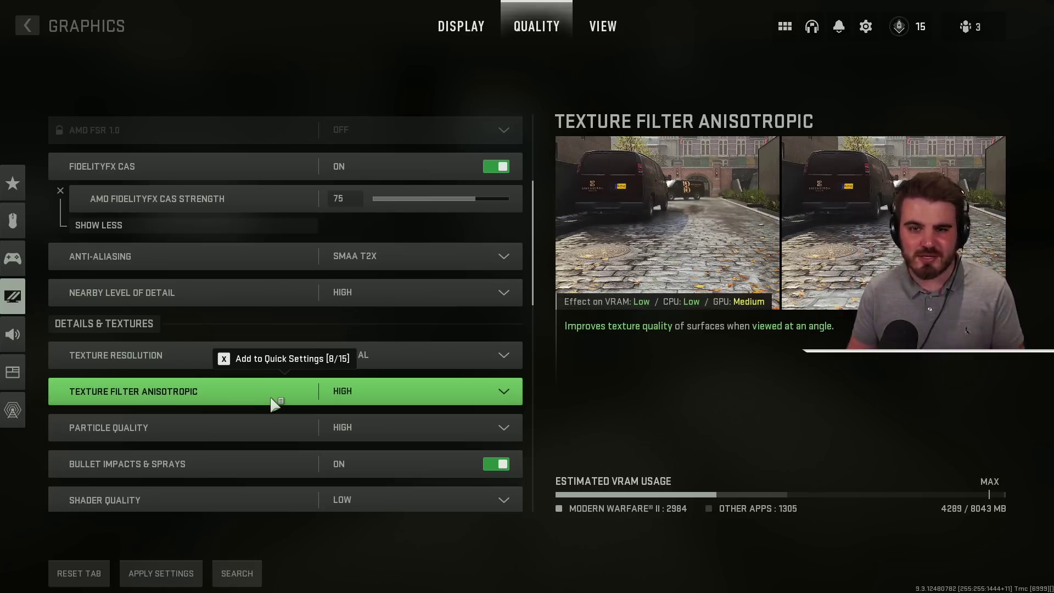
- Review the bullet impacts setting and the available shader quality options, keeping shader quality at Low
{"action": "scroll", "coordinate": [388, 406], "scroll_direction": "down", "scroll_amount": 1}
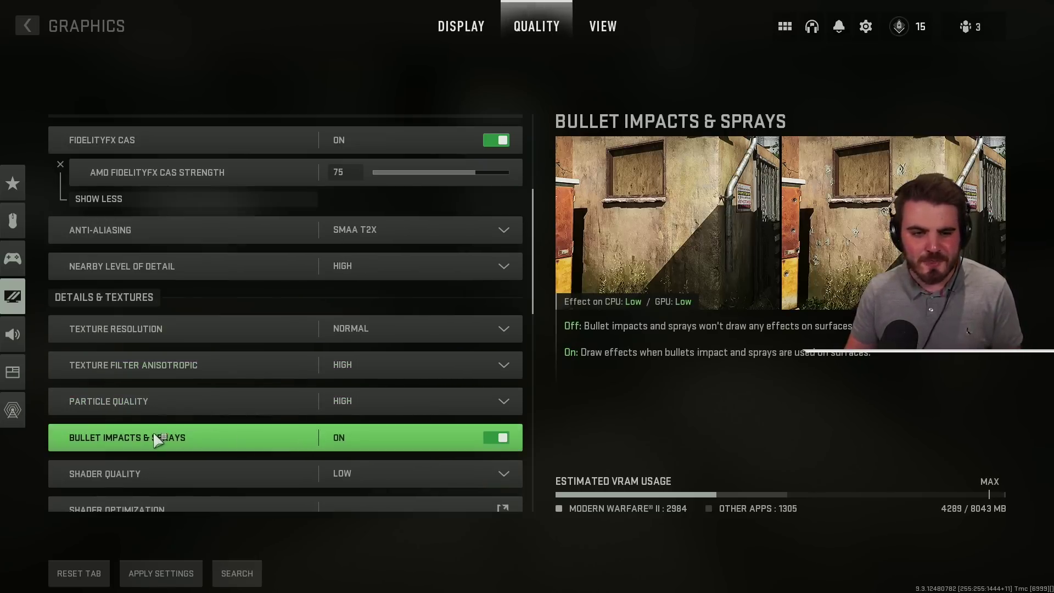
{"action": "scroll", "coordinate": [314, 431], "scroll_direction": "down", "scroll_amount": 1}
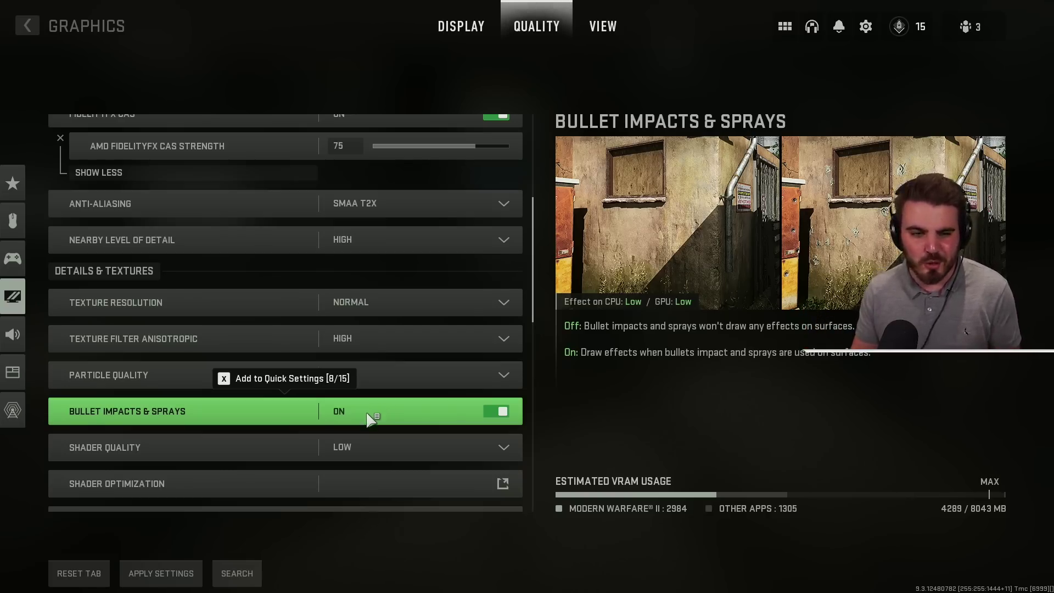
{"action": "scroll", "coordinate": [376, 410], "scroll_direction": "down", "scroll_amount": 1}
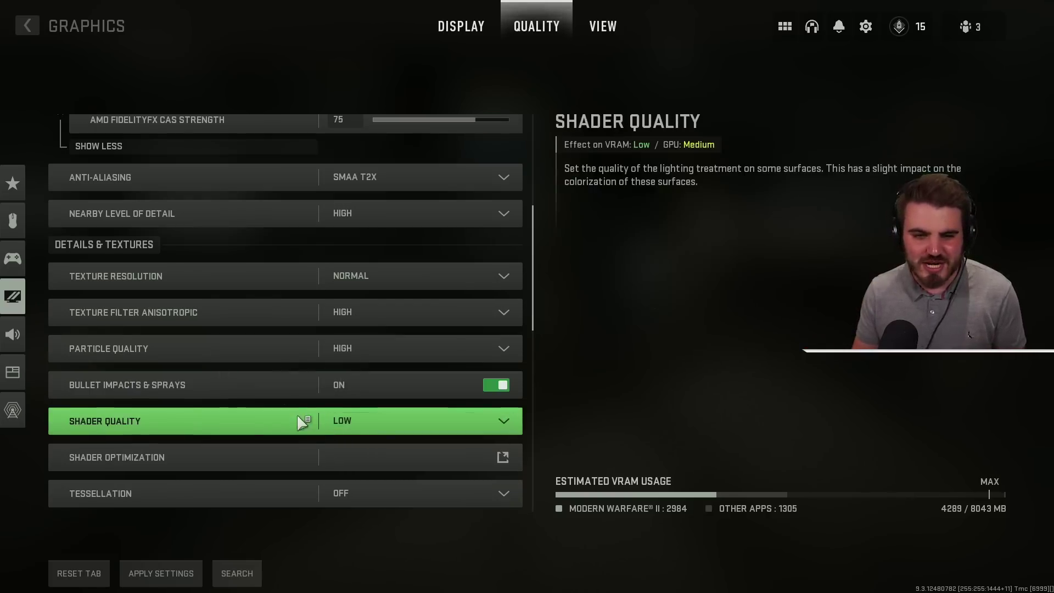
{"action": "left_click", "coordinate": [384, 419]}
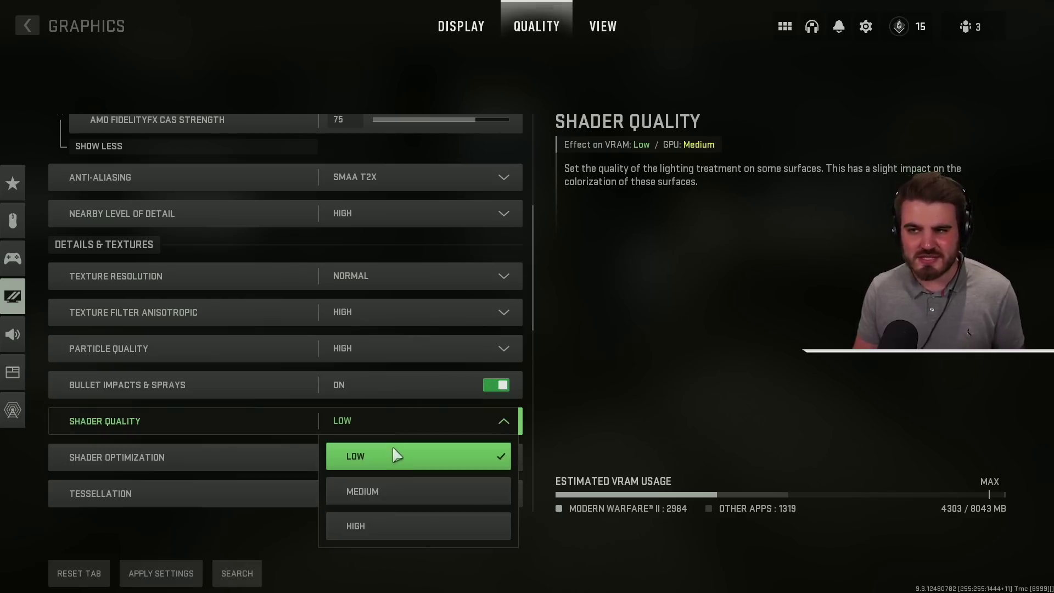
{"action": "left_click", "coordinate": [391, 418]}
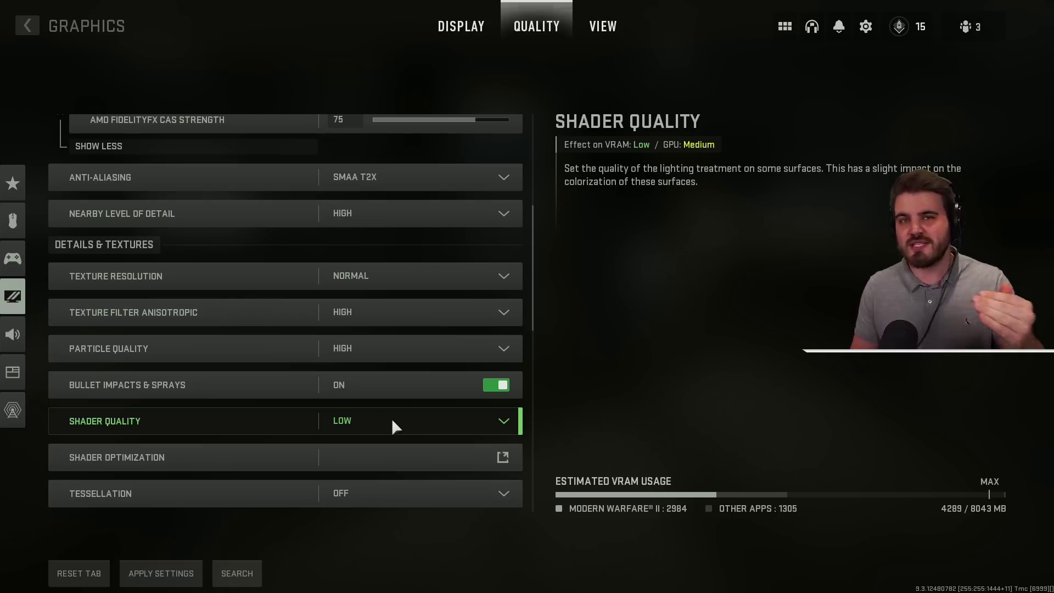
- Review the tessellation setting and inspect the additional on-demand texture streaming options without changing them
{"action": "scroll", "coordinate": [293, 425], "scroll_direction": "down", "scroll_amount": 2}
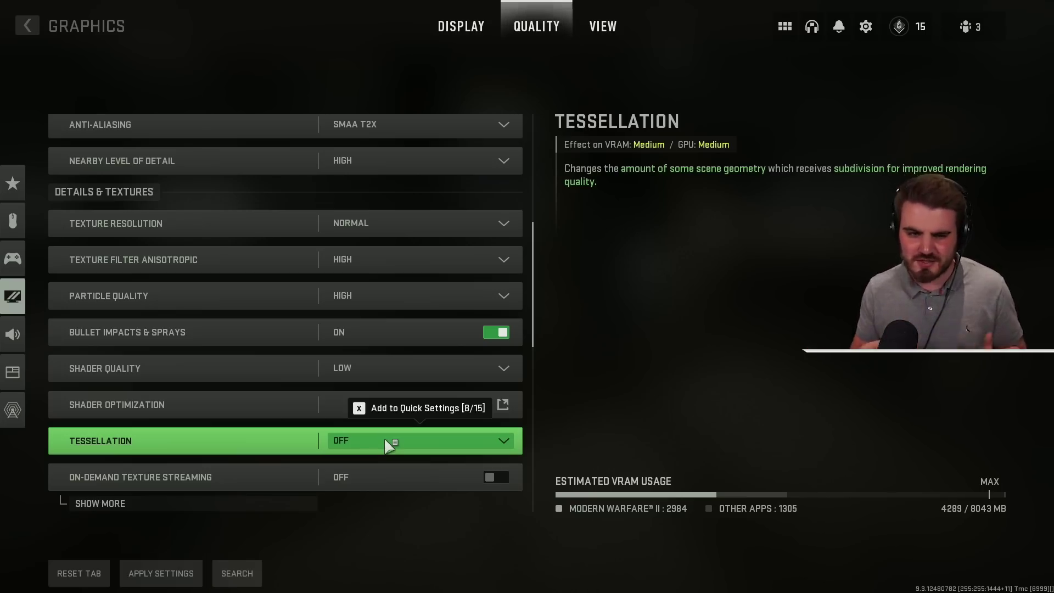
{"action": "scroll", "coordinate": [354, 452], "scroll_direction": "down", "scroll_amount": 1}
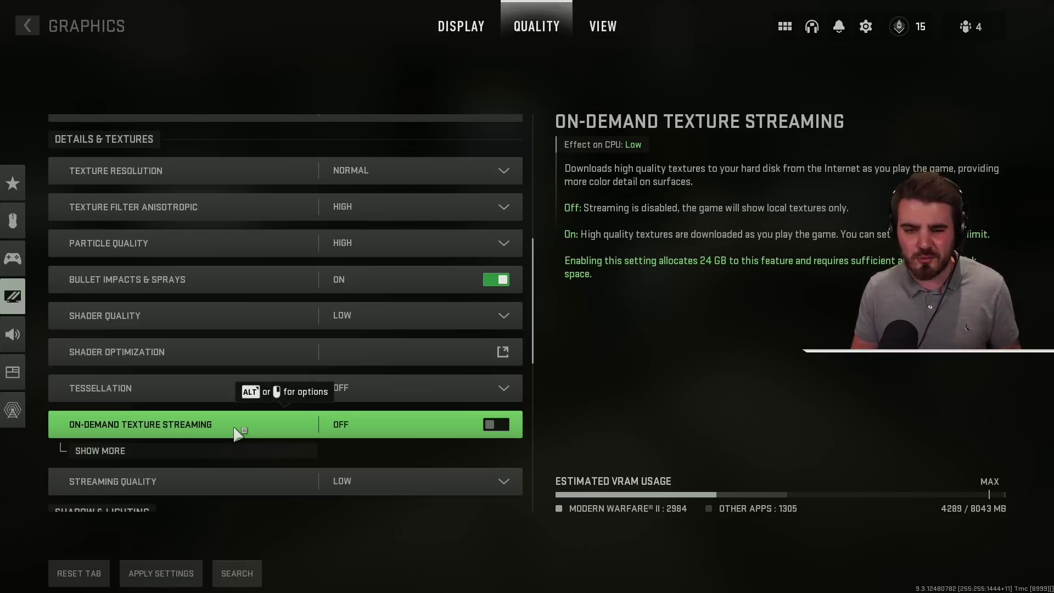
{"action": "left_click", "coordinate": [224, 447]}
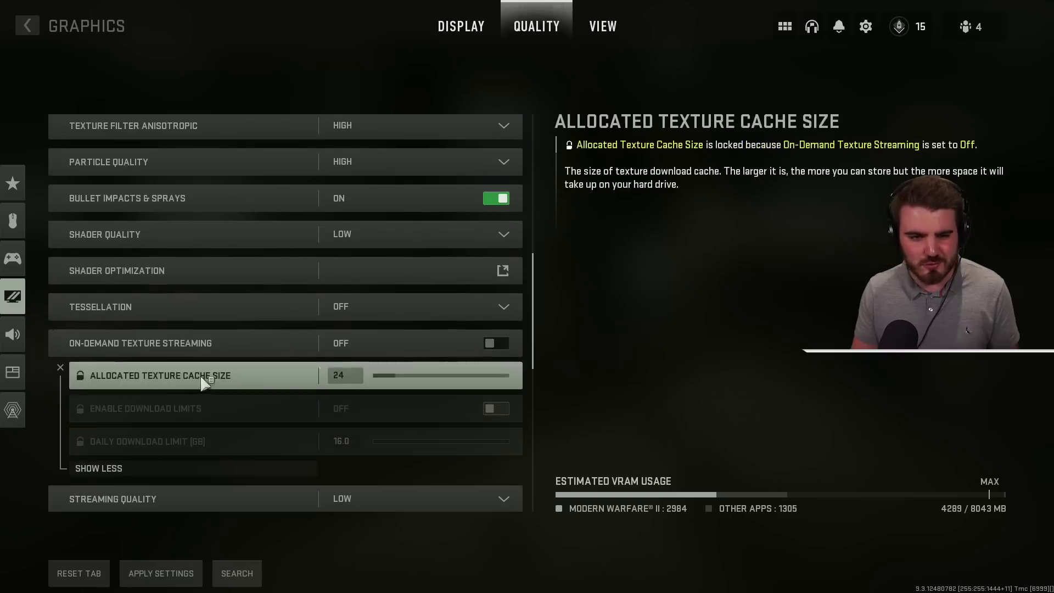
{"action": "left_click", "coordinate": [169, 464]}
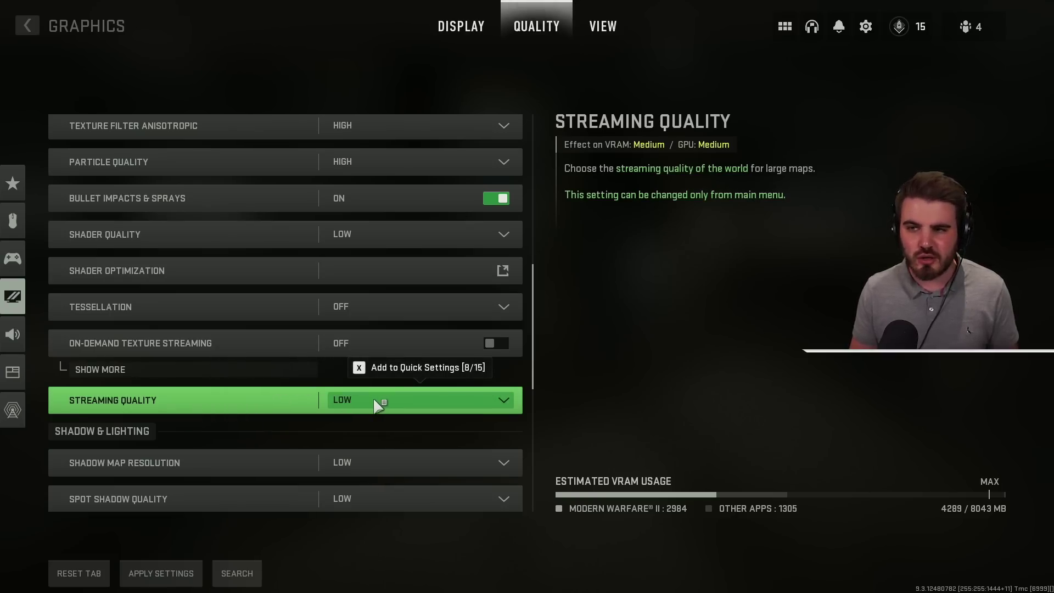
- Check the available shadow map resolution and spot shadow quality options, keeping both at Low
{"action": "scroll", "coordinate": [369, 396], "scroll_direction": "down", "scroll_amount": 4}
{"action": "scroll", "coordinate": [307, 387], "scroll_direction": "down", "scroll_amount": 2}
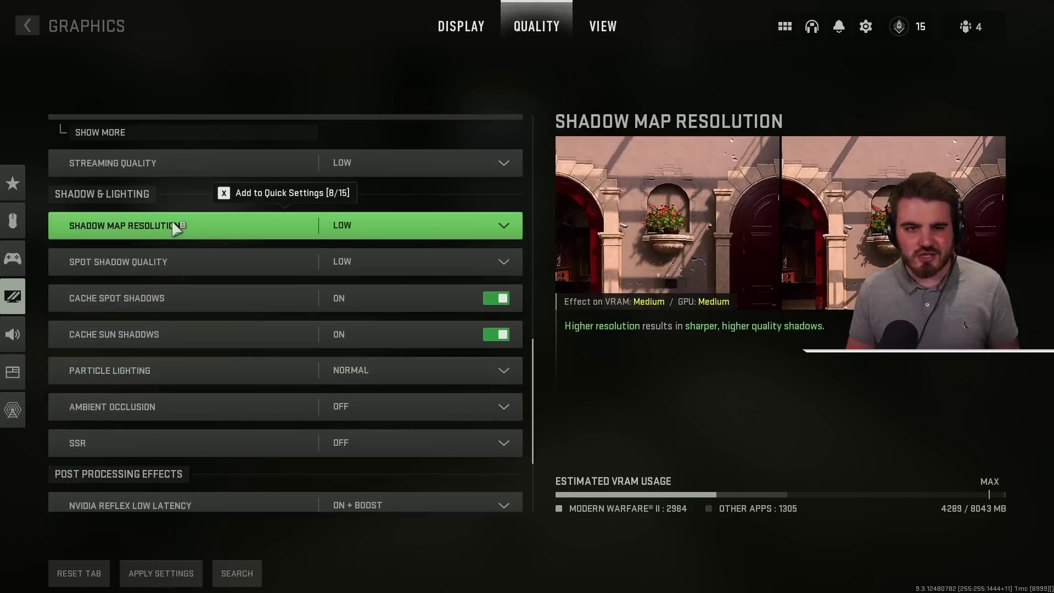
{"action": "left_click", "coordinate": [358, 222]}
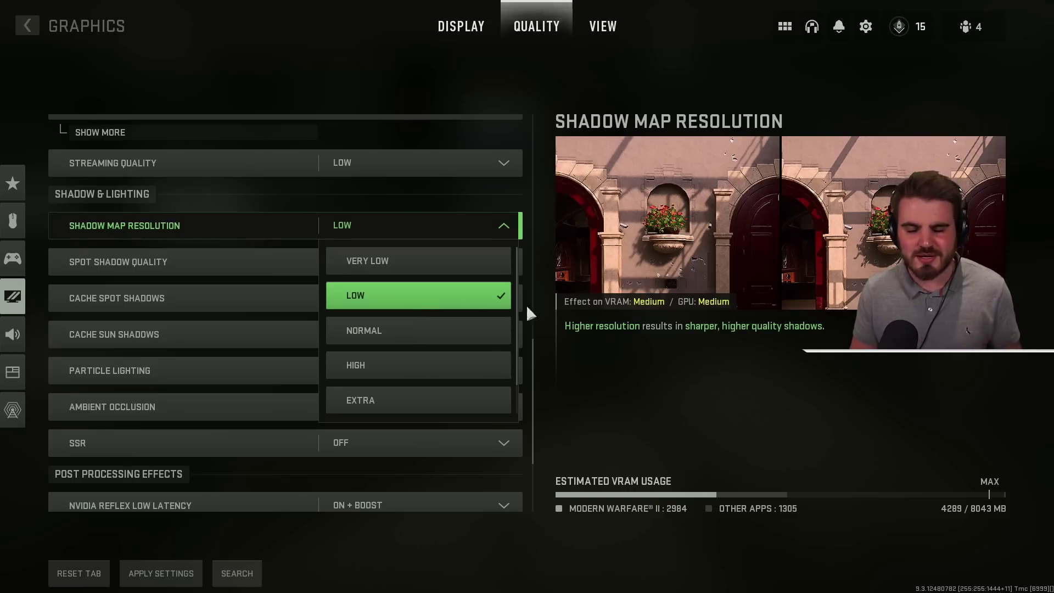
{"action": "left_click", "coordinate": [472, 235]}
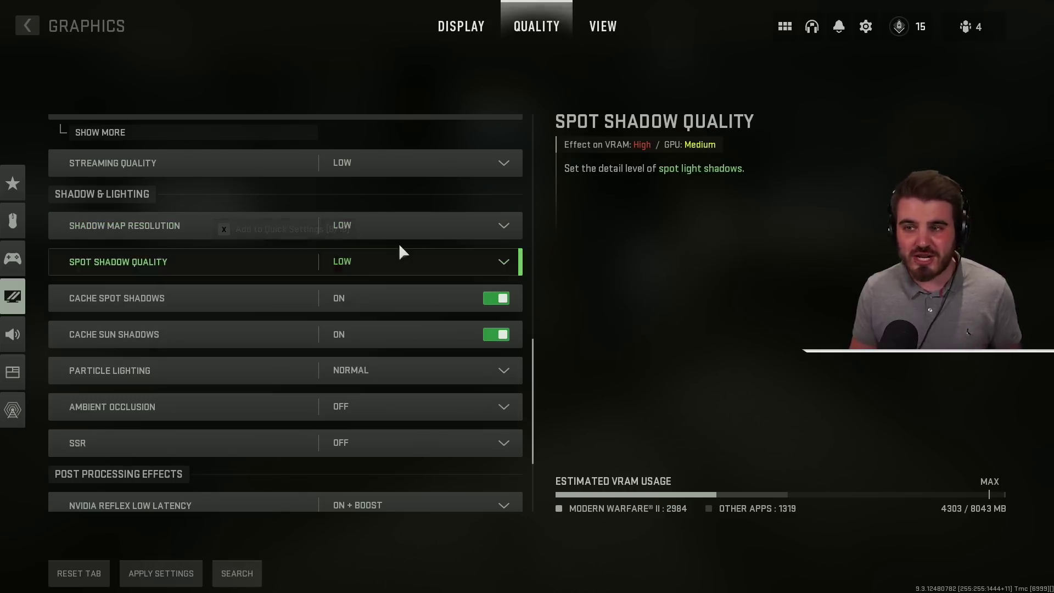
{"action": "left_click", "coordinate": [412, 264]}
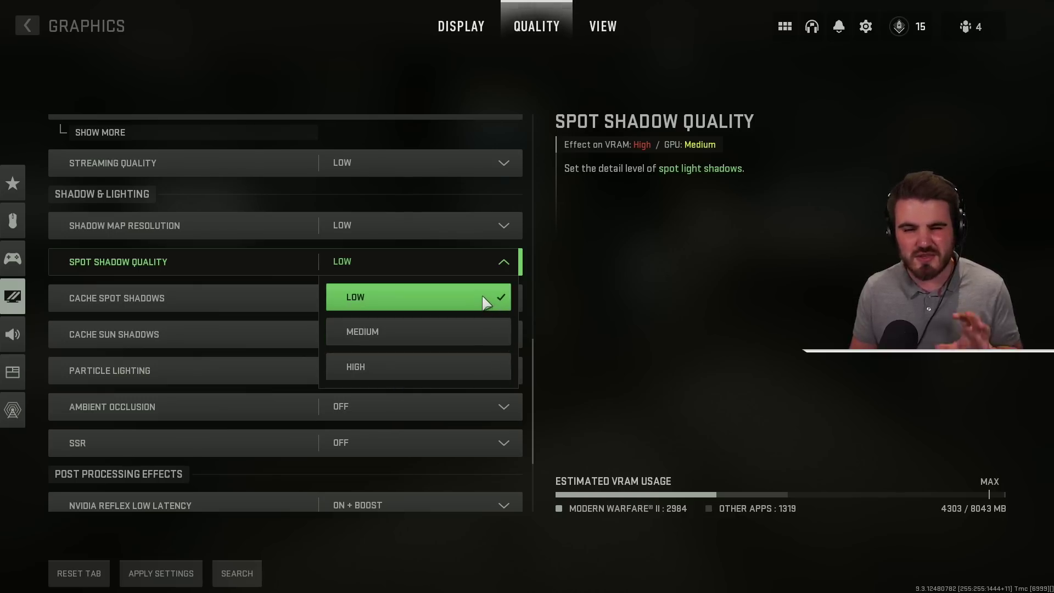
{"action": "left_click", "coordinate": [466, 270]}
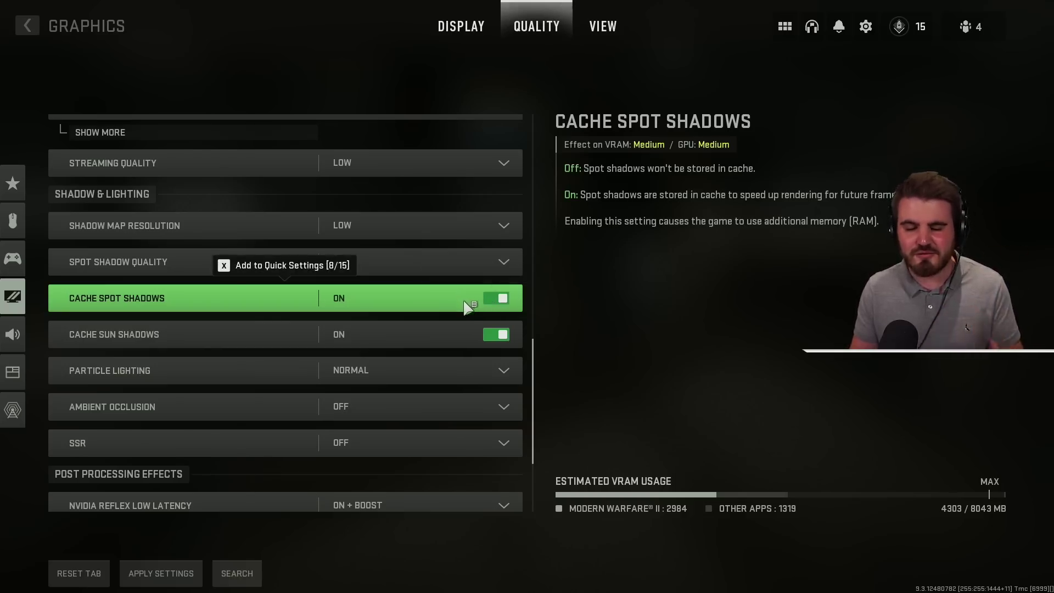
- Check the available particle lighting options, leaving Normal selected
{"action": "scroll", "coordinate": [439, 332], "scroll_direction": "down", "scroll_amount": 1}
{"action": "left_click", "coordinate": [387, 348]}
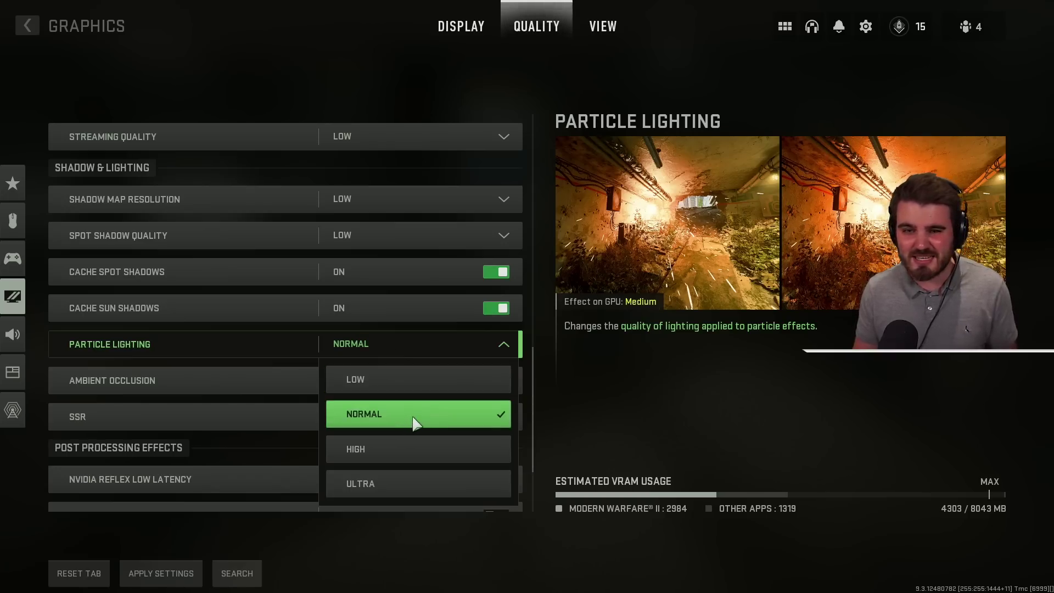
{"action": "left_click", "coordinate": [489, 344]}
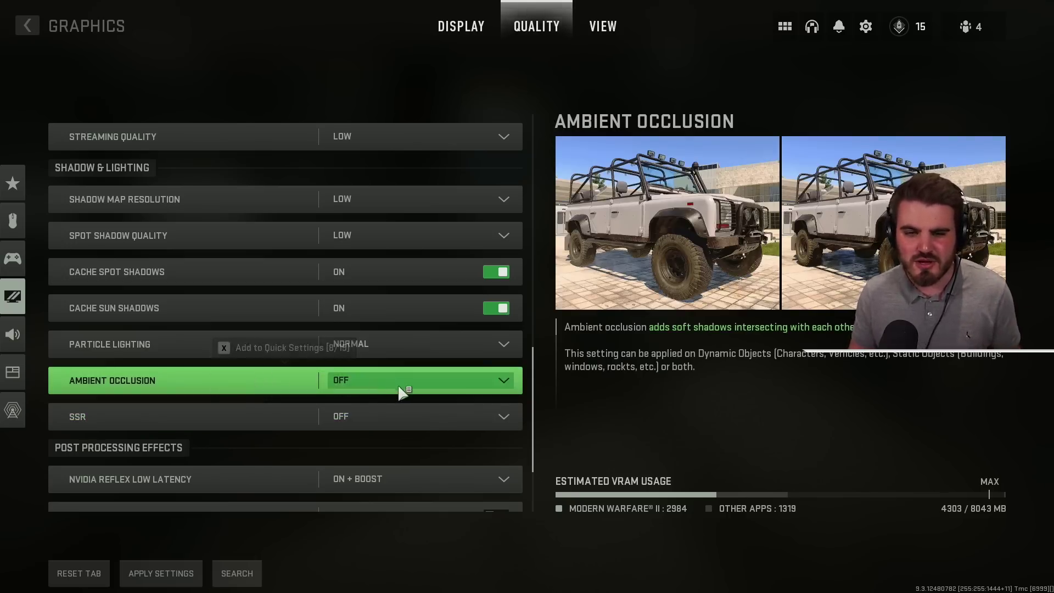
- Set NVIDIA Reflex Low Latency to On, comparing it with the On + Boost option
{"action": "scroll", "coordinate": [377, 387], "scroll_direction": "down", "scroll_amount": 3}
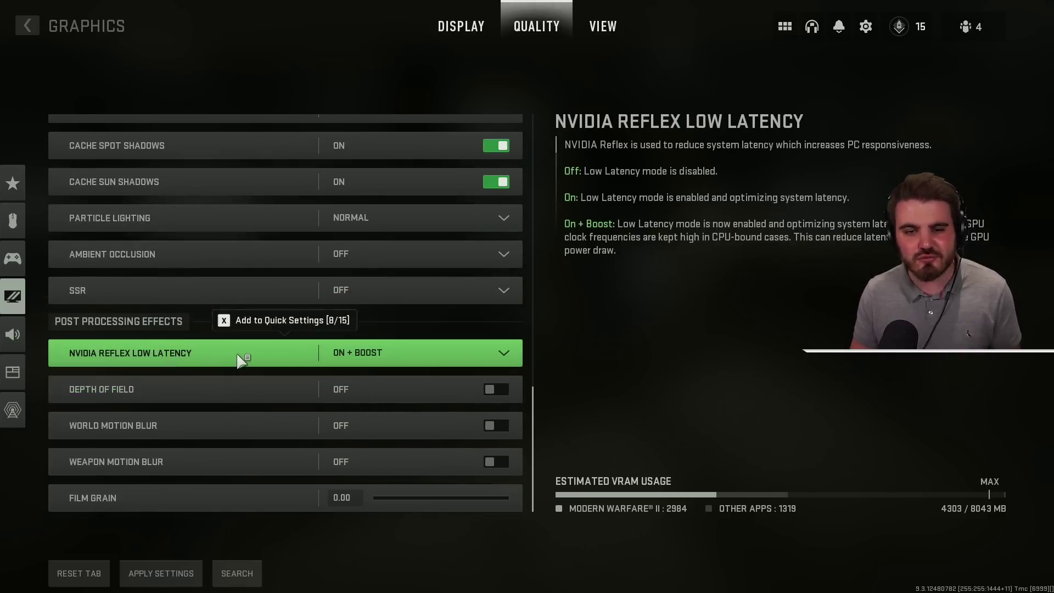
{"action": "left_click", "coordinate": [411, 356]}
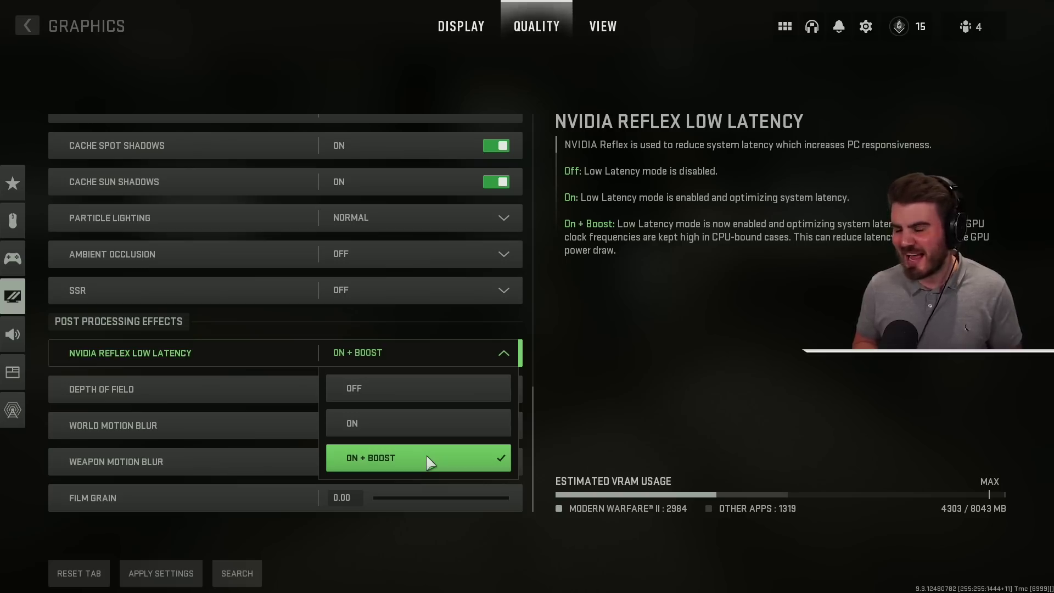
{"action": "left_click", "coordinate": [405, 421]}
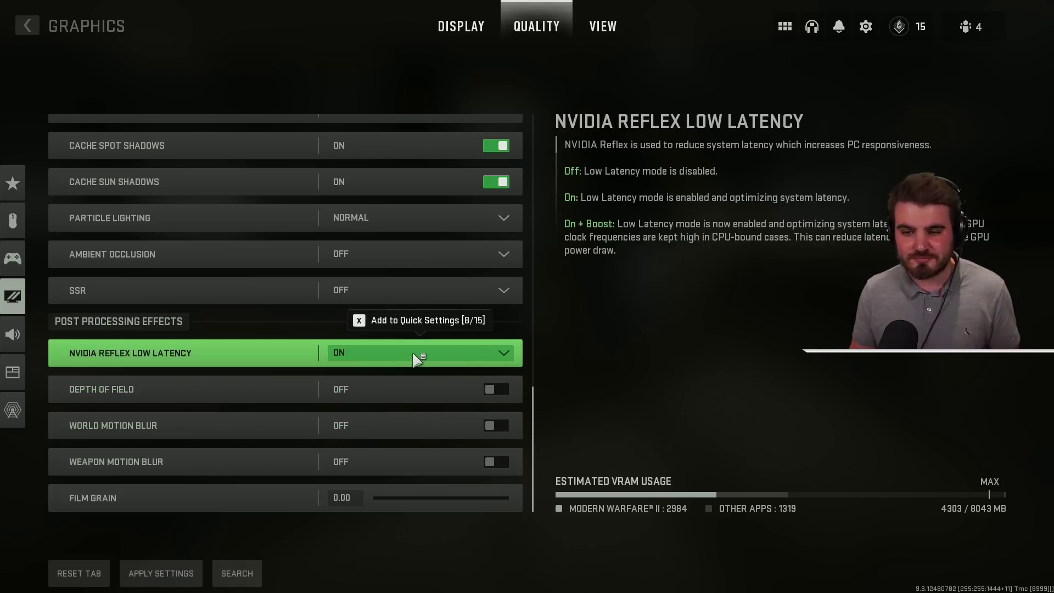
{"action": "left_click", "coordinate": [416, 358]}
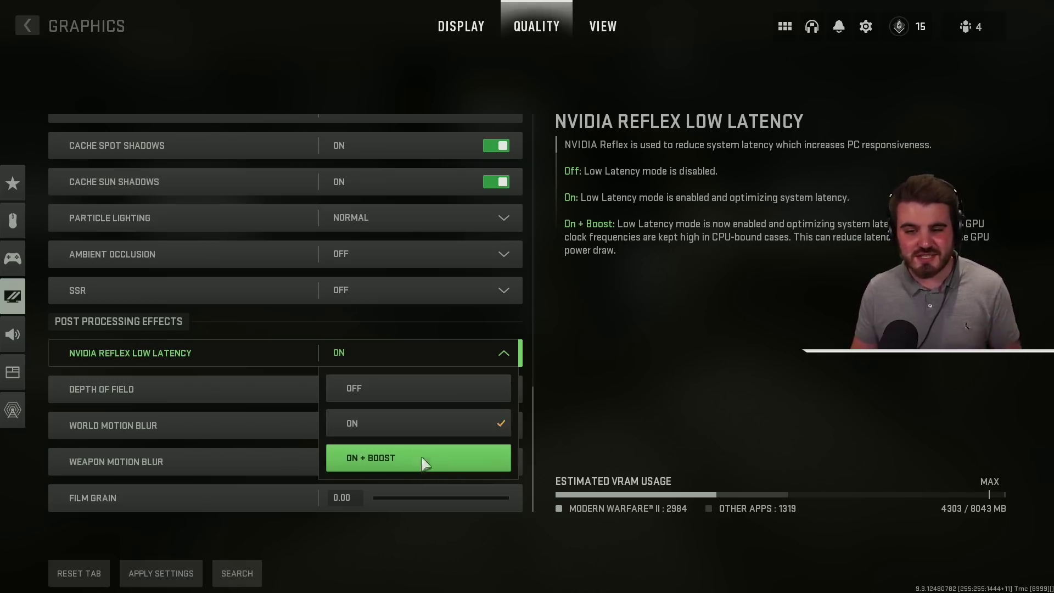
{"action": "left_click", "coordinate": [421, 427]}
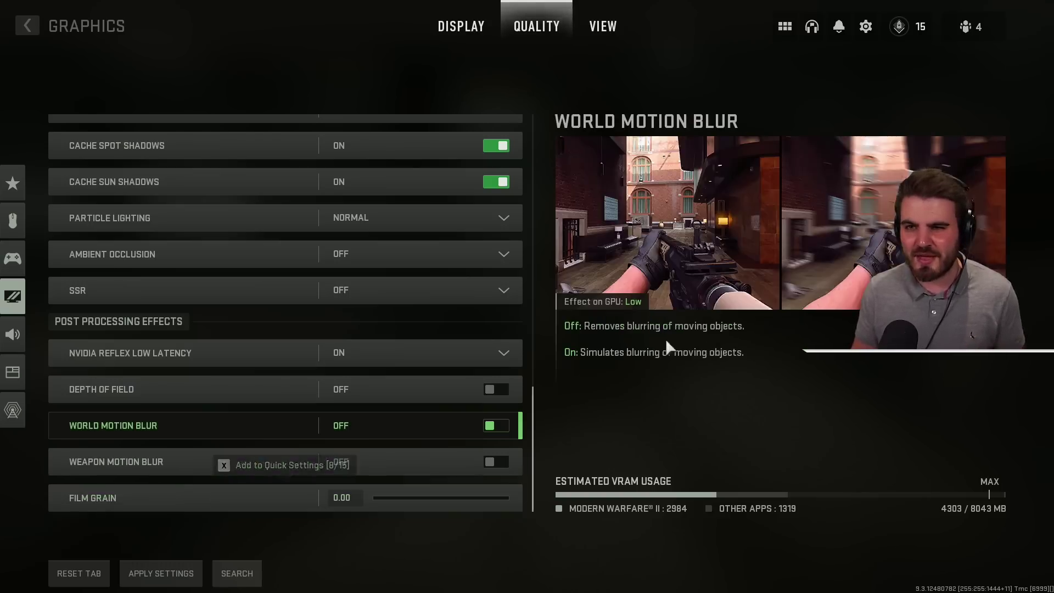
- Apply the unsaved quality settings while switching to the view settings, and set the field of view to 120 after trying 110
{"action": "left_click", "coordinate": [604, 26]}
{"action": "left_click", "coordinate": [384, 363]}
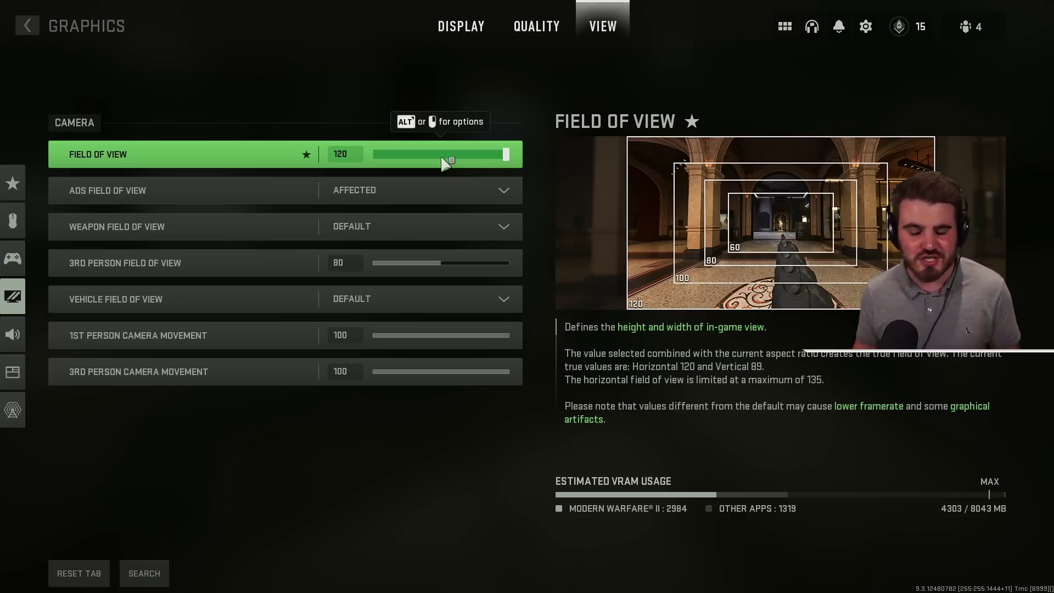
{"action": "left_click_drag", "start_coordinate": [502, 155], "coordinate": [488, 153]}
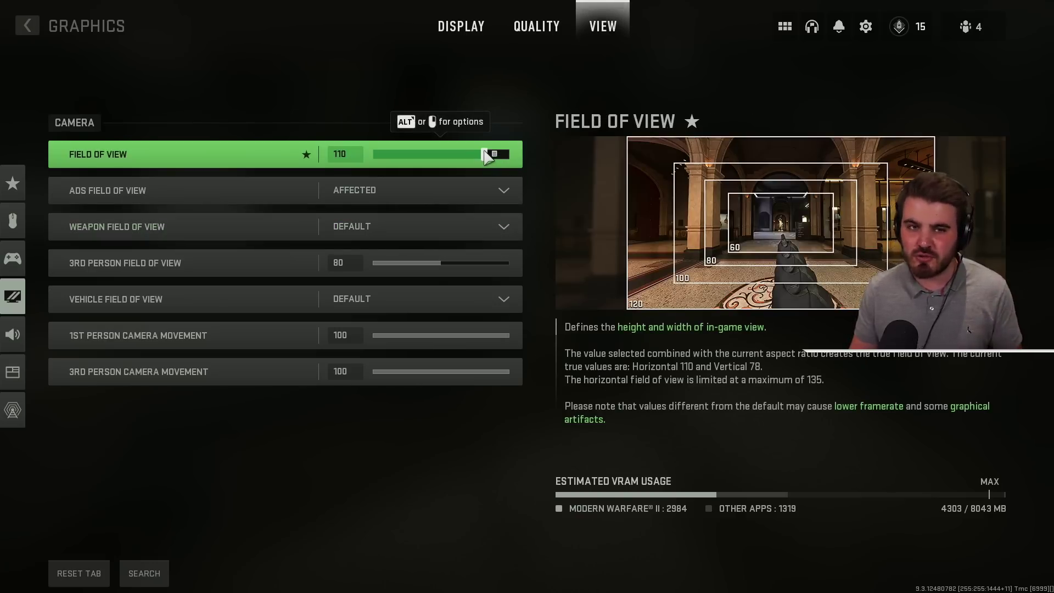
{"action": "left_click_drag", "start_coordinate": [486, 156], "coordinate": [521, 156]}
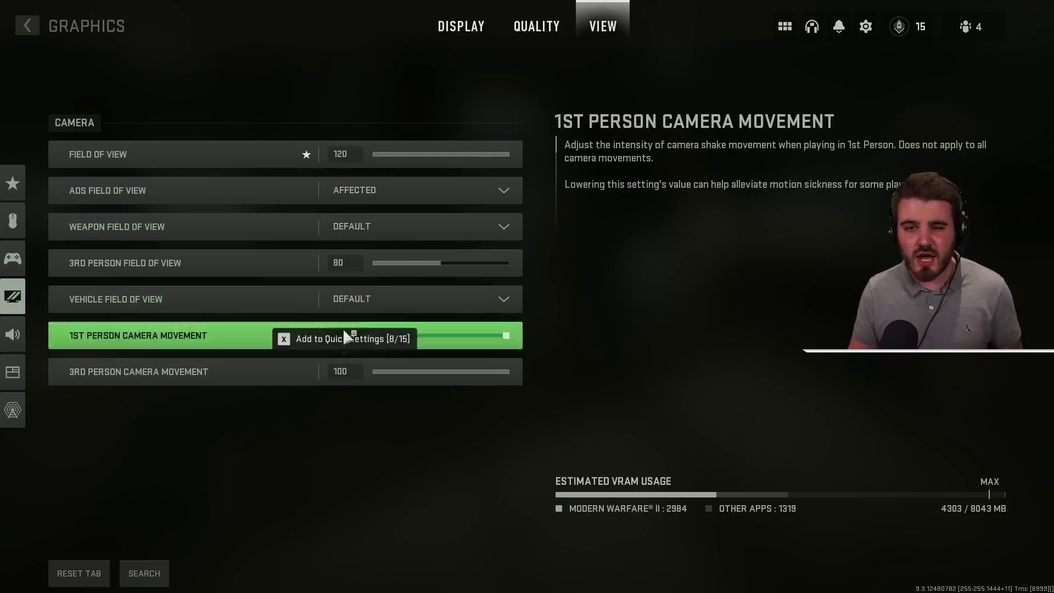
- Open the weapon field of view options
{"action": "left_click", "coordinate": [377, 227]}
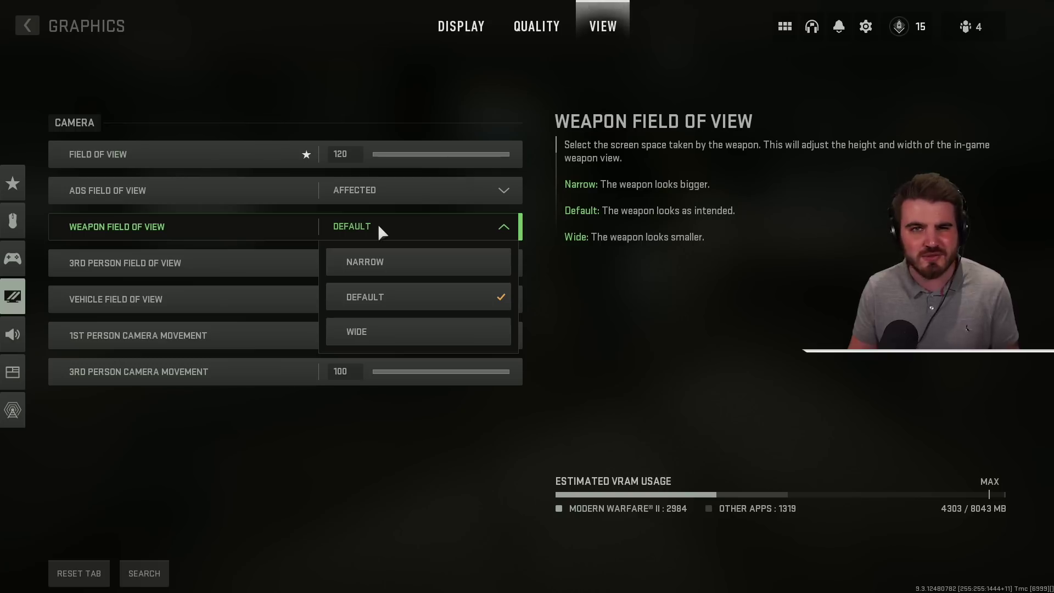